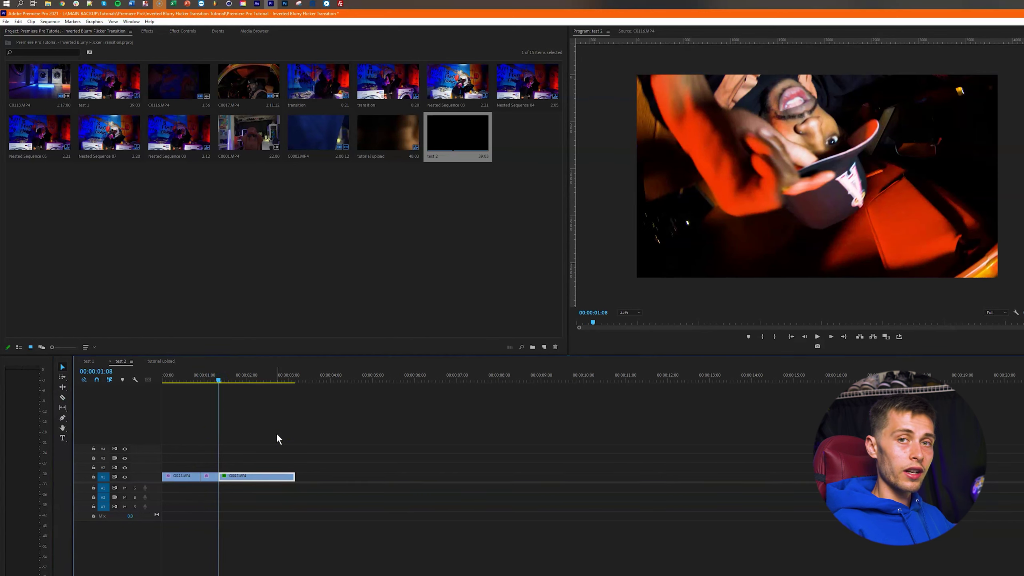
- Move the playhead 10 frames past the cut to 00:00:01:18 and split the second shot's clip there
key("space")
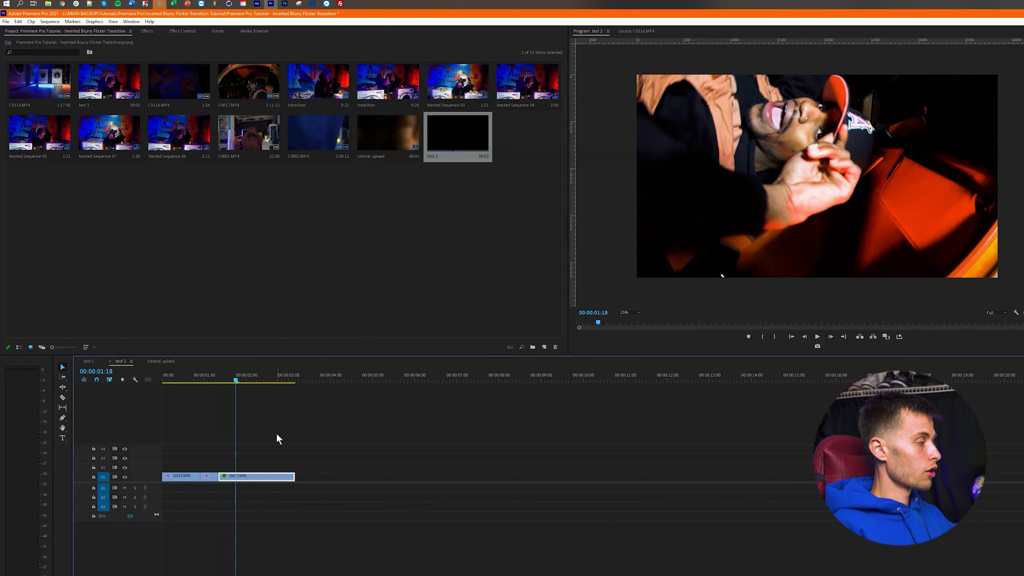
left_click(221, 476)
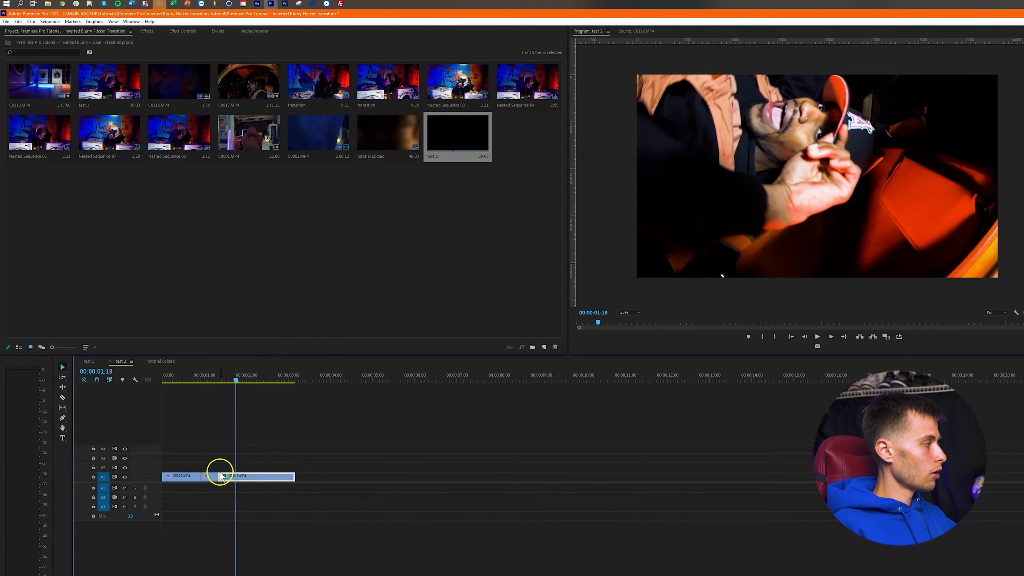
scroll(240, 427, "up", 5)
scroll(241, 442, "up", 2)
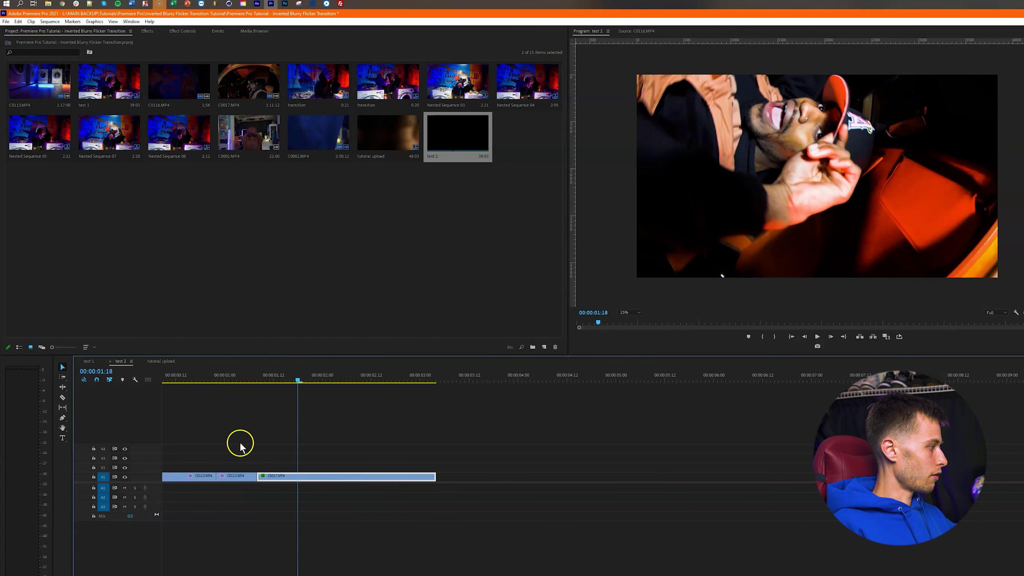
scroll(240, 443, "up", 1)
key("ctrl+k")
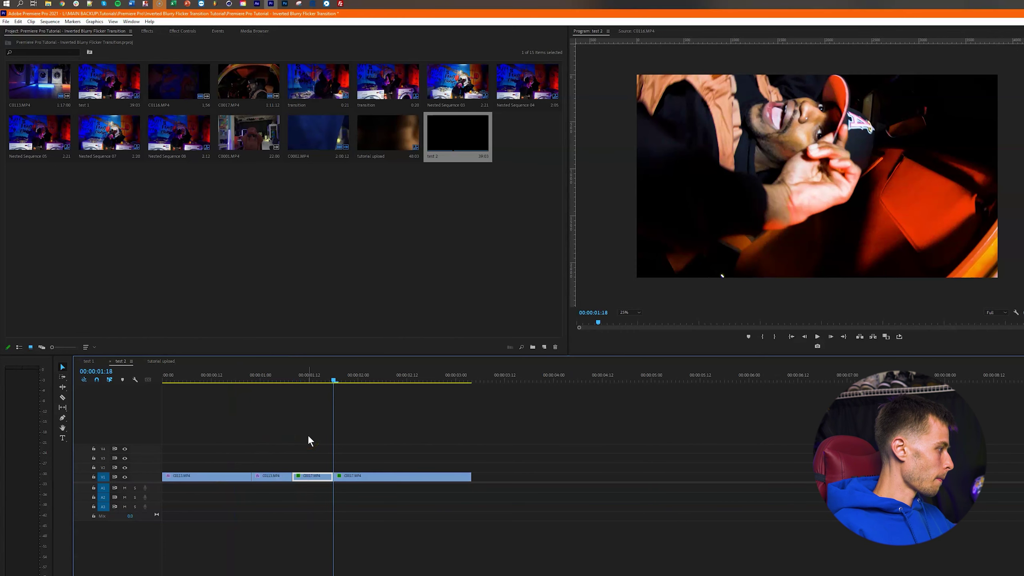
scroll(308, 435, "down", 2)
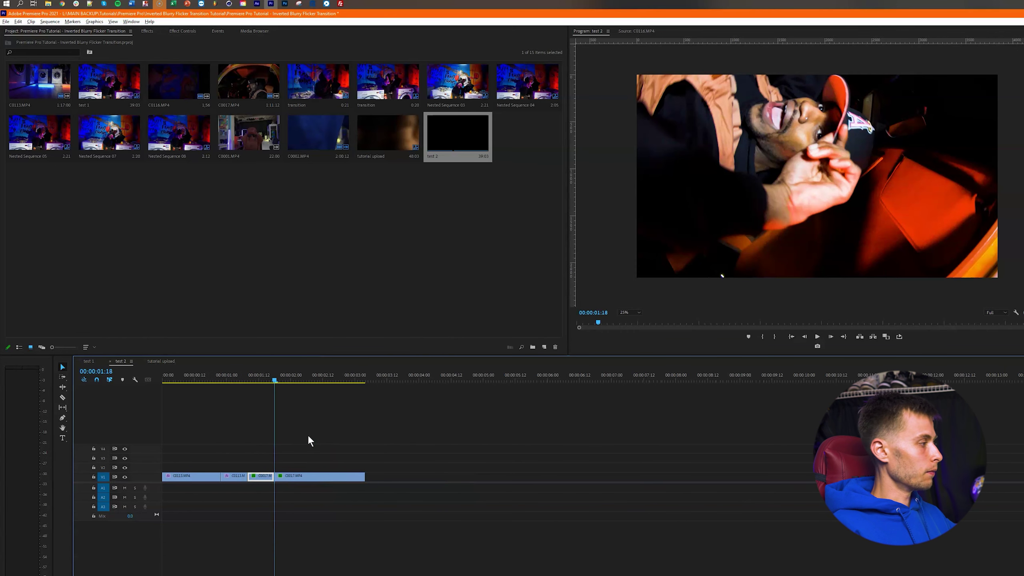
- Nest the two short clips on either side of the cut into a sequence named "transition"
left_click(238, 466)
left_click_drag(236, 466, 265, 478)
right_click(262, 477)
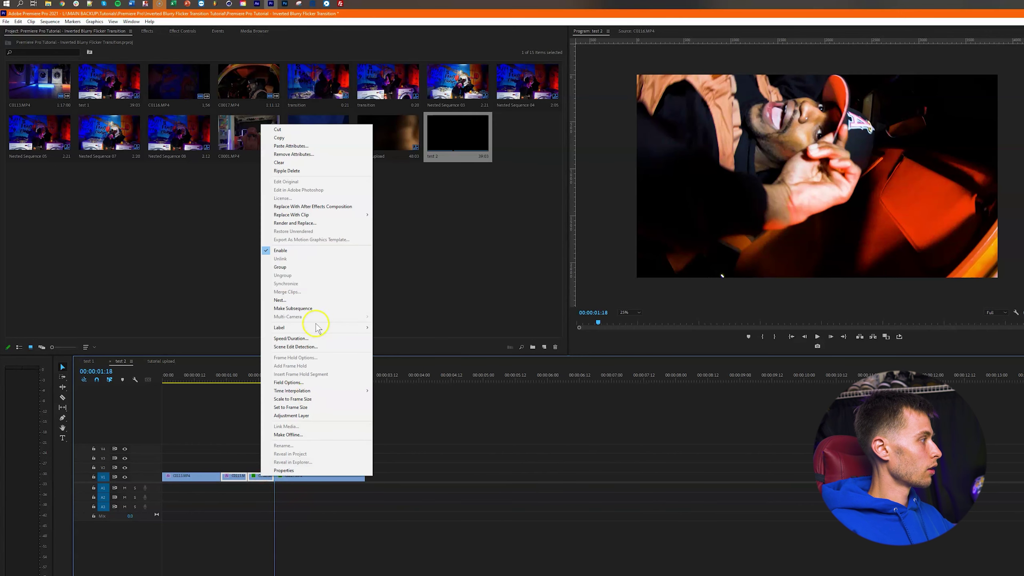
left_click(292, 300)
type("transition")
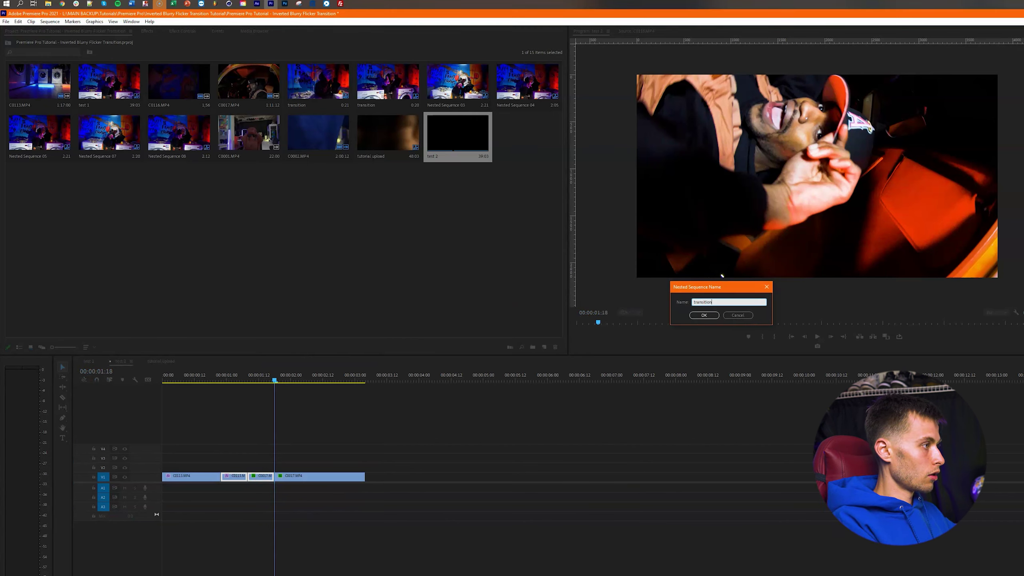
key("Return")
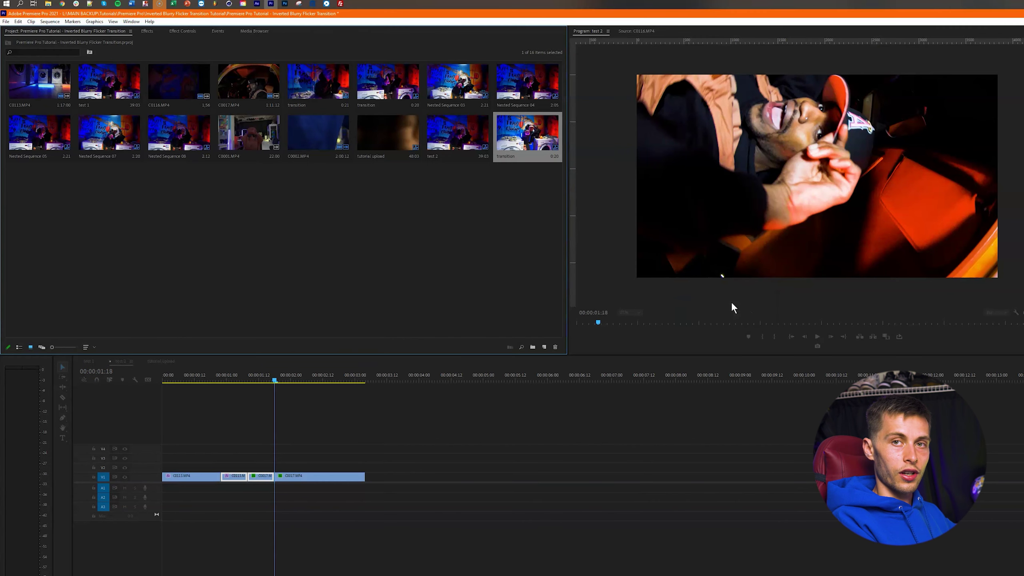
- Place the playhead at the nested clip's start, 00:00:00:22, and apply the Brightness & Contrast effect to the nested clip
left_click(247, 377)
left_click_drag(248, 380, 224, 380)
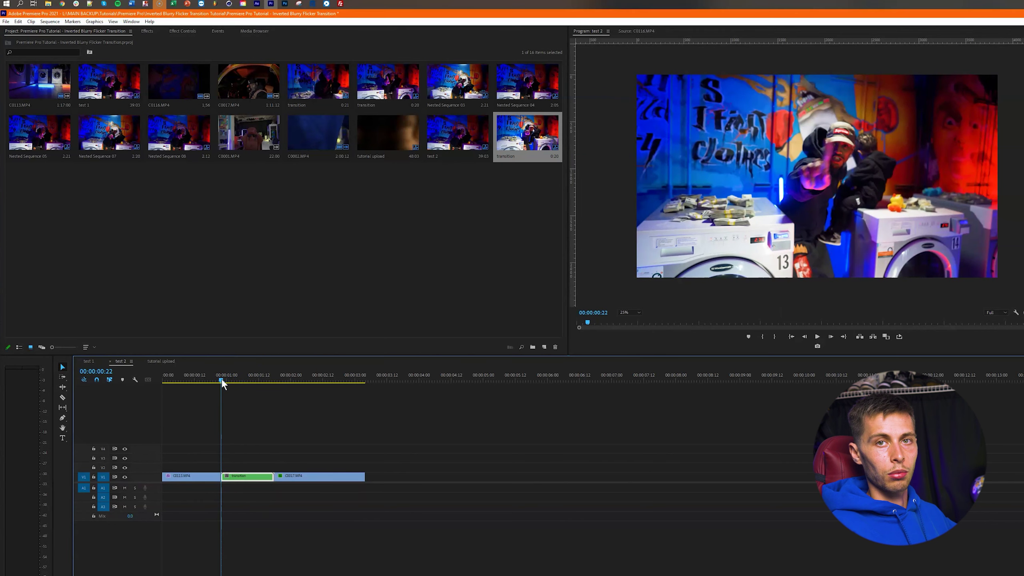
left_click(148, 32)
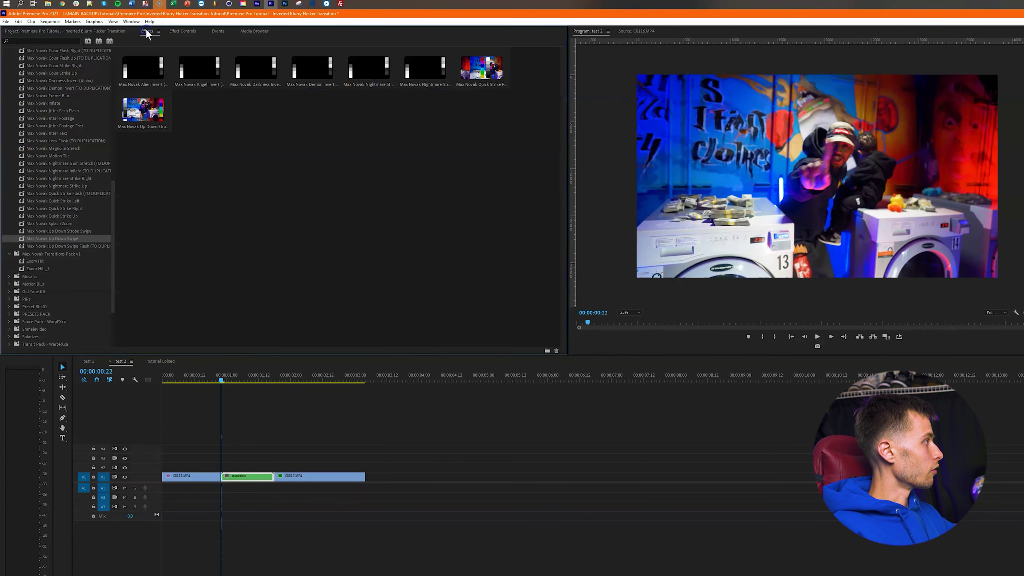
left_click(50, 41)
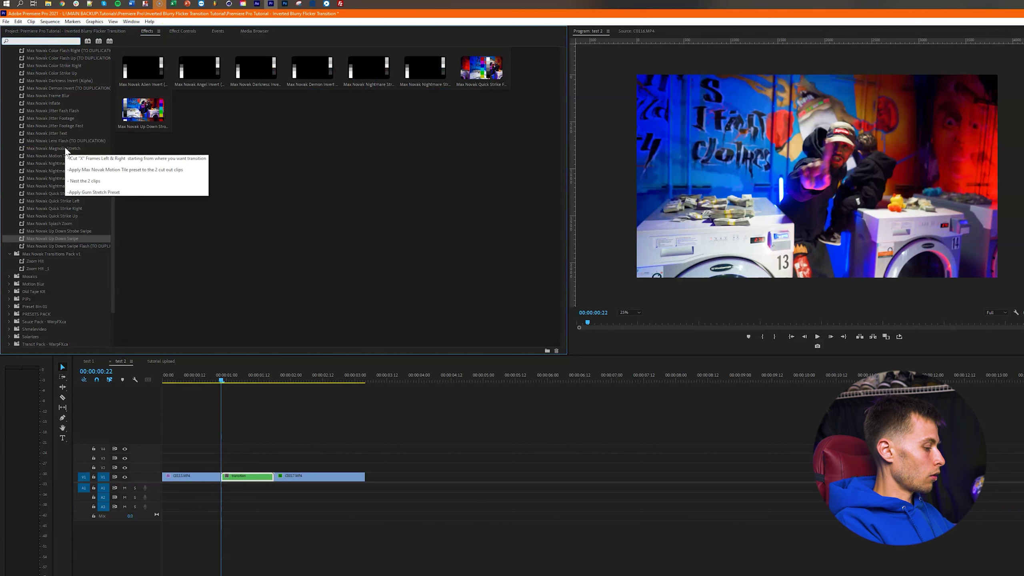
type("birg")
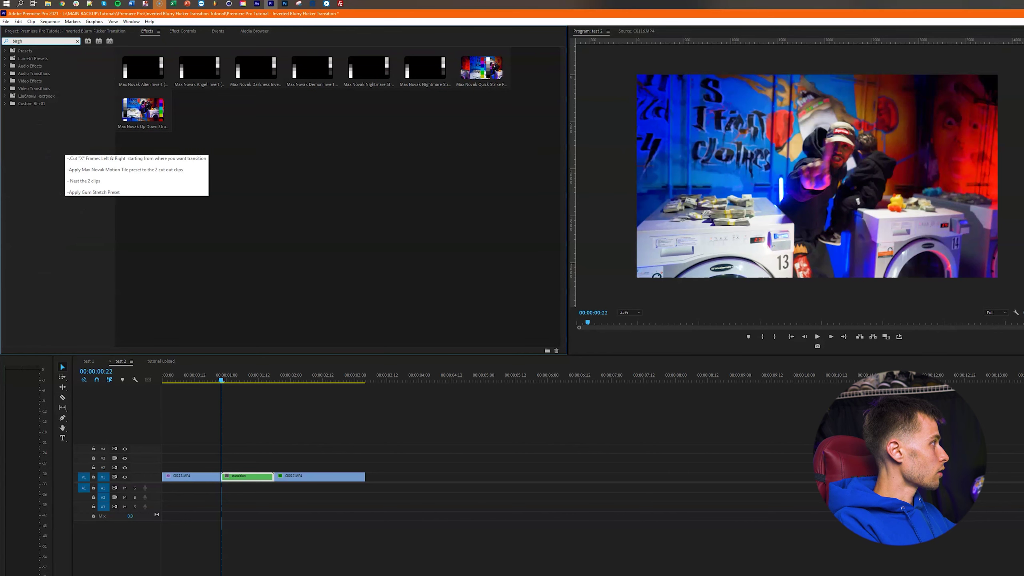
key("BackSpace")
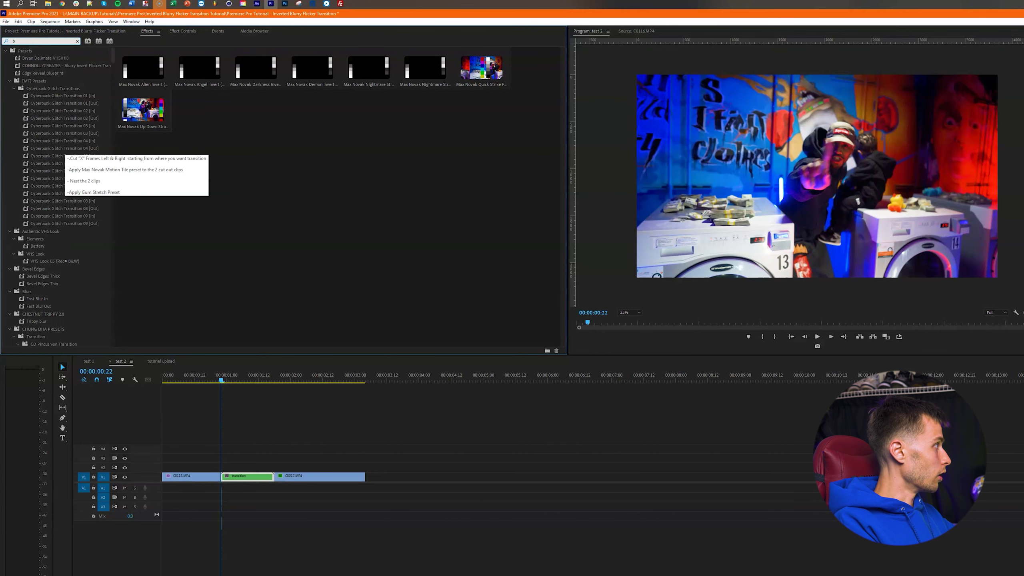
key("BackSpace")
type("right")
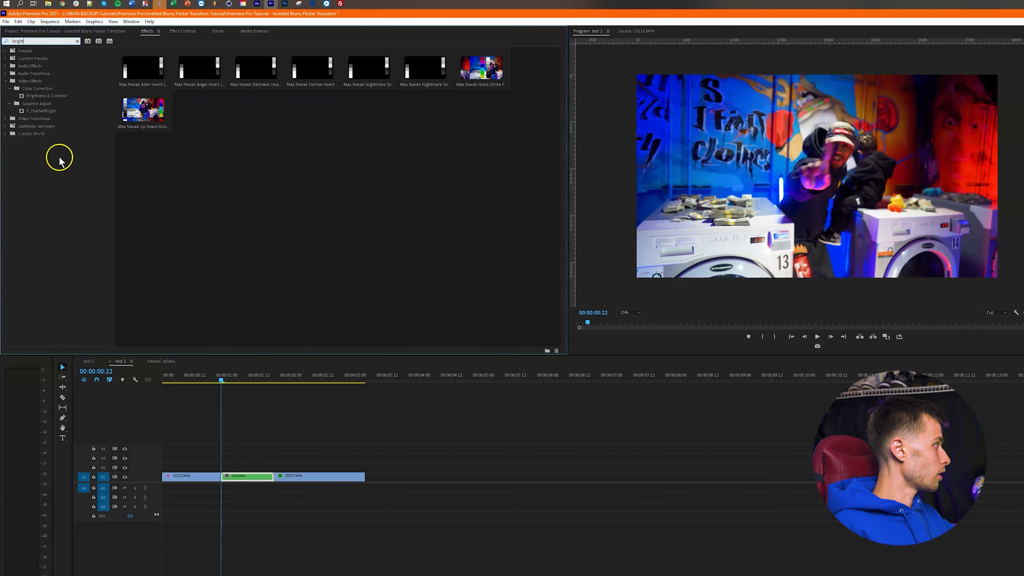
left_click_drag(43, 97, 252, 478)
- Turn on keyframing for Brightness and Contrast at the start of the nested transition clip
left_click(183, 31)
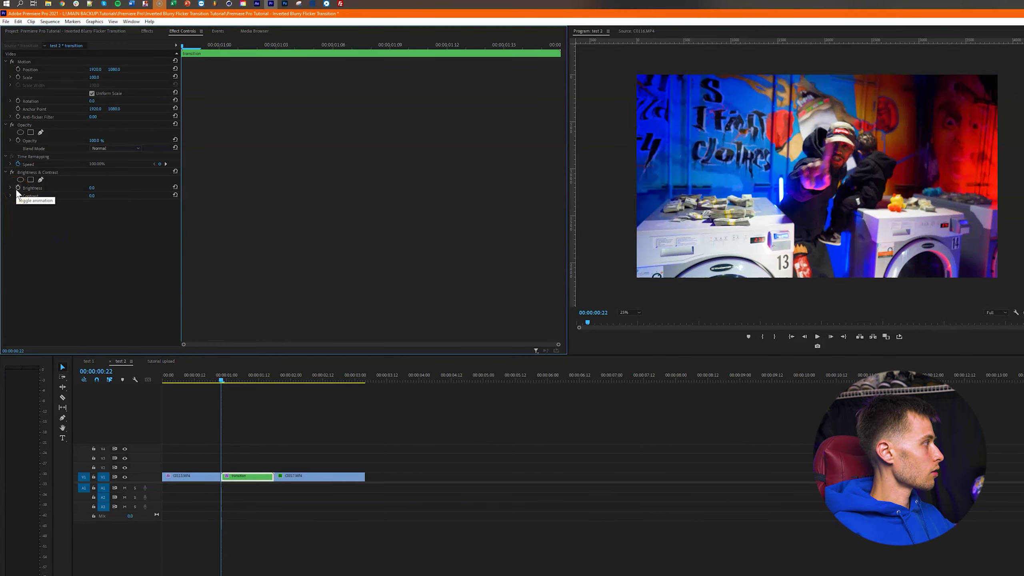
left_click(17, 188)
left_click(18, 195)
left_click(302, 291)
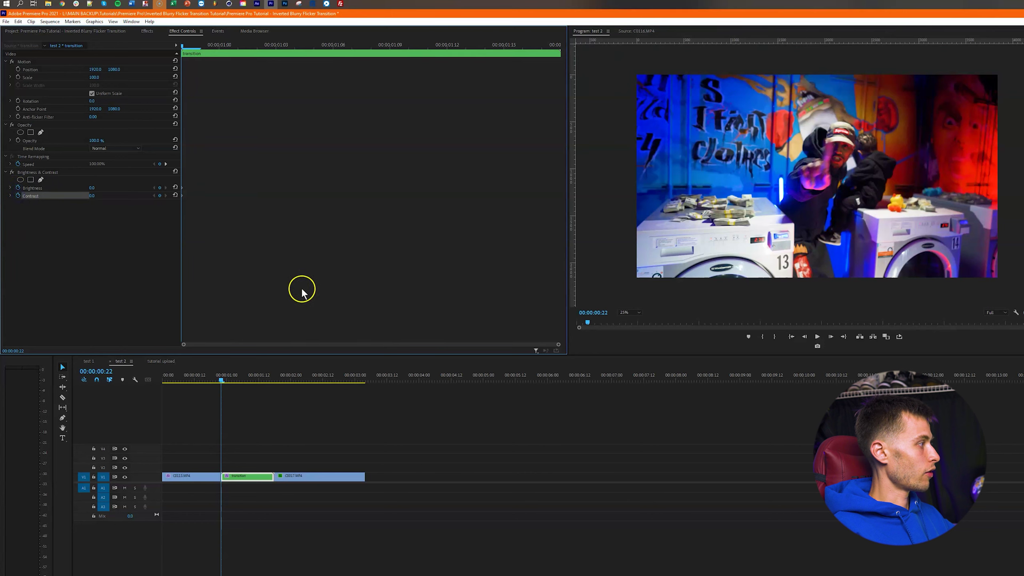
left_click(315, 268)
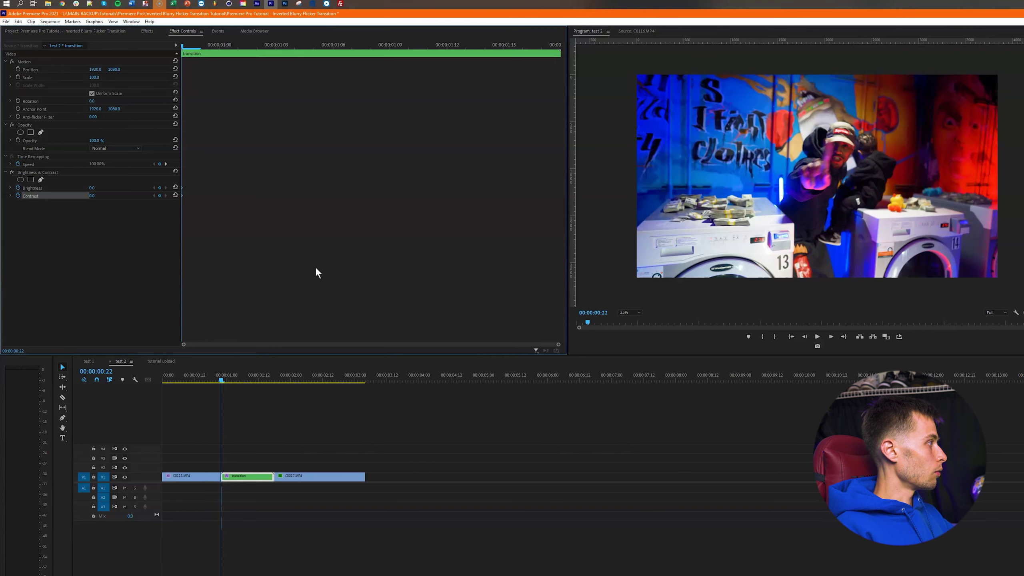
- One frame forward, at 00:00:00:23, keyframe Brightness at 100 and Contrast at 77
key("Right")
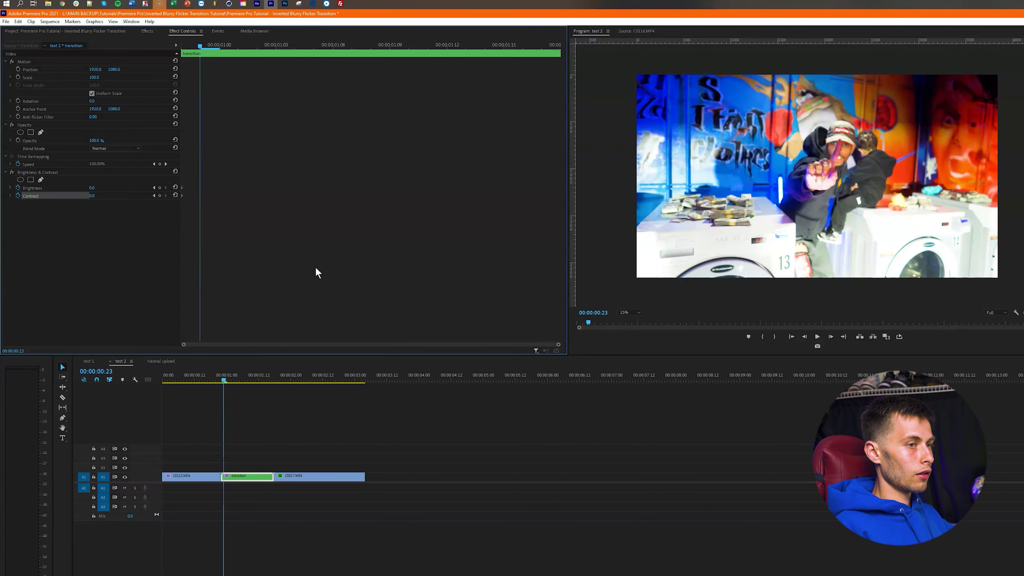
left_click(97, 188)
type("100")
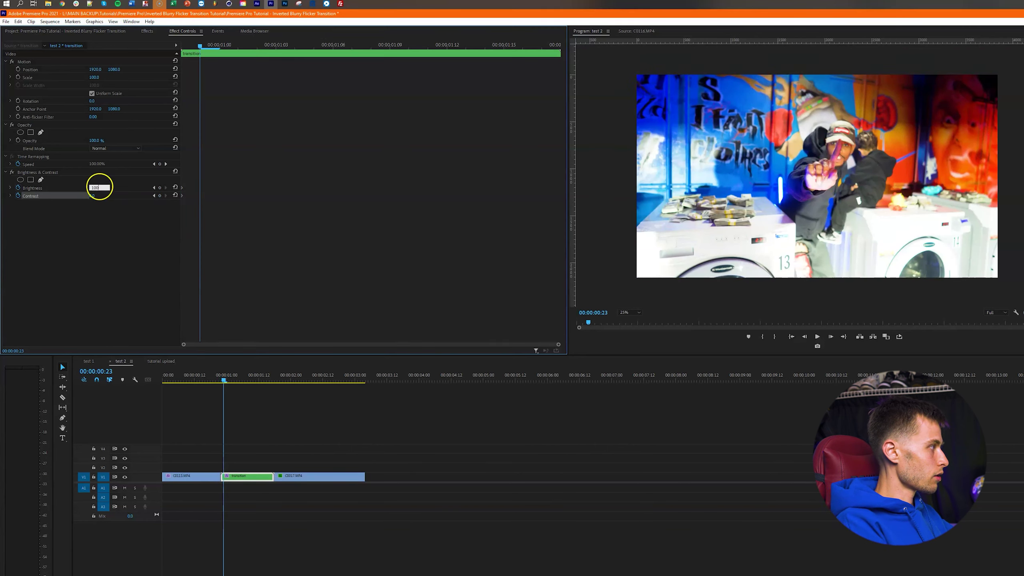
key("Return")
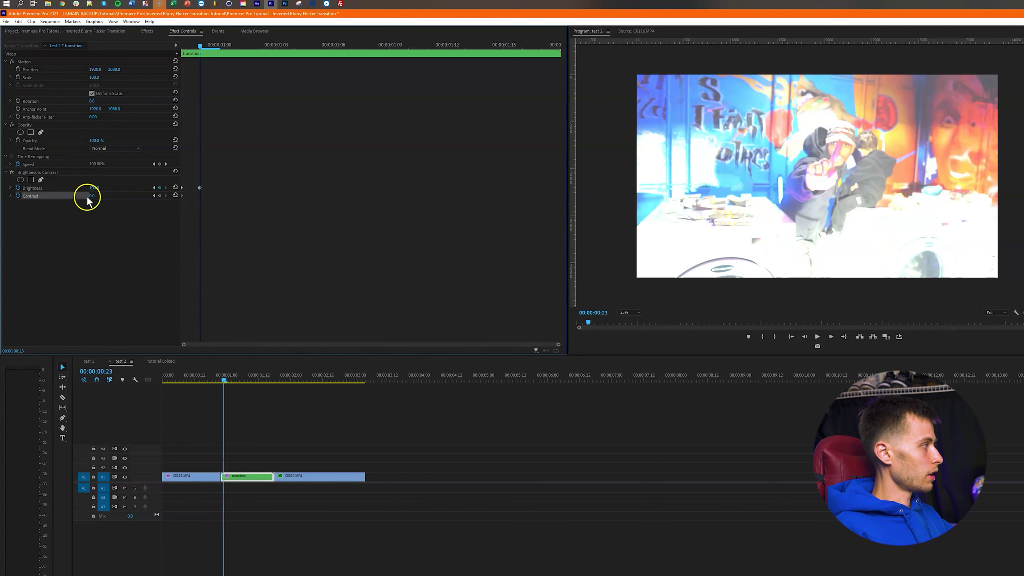
left_click(92, 196)
type("77")
key("Return")
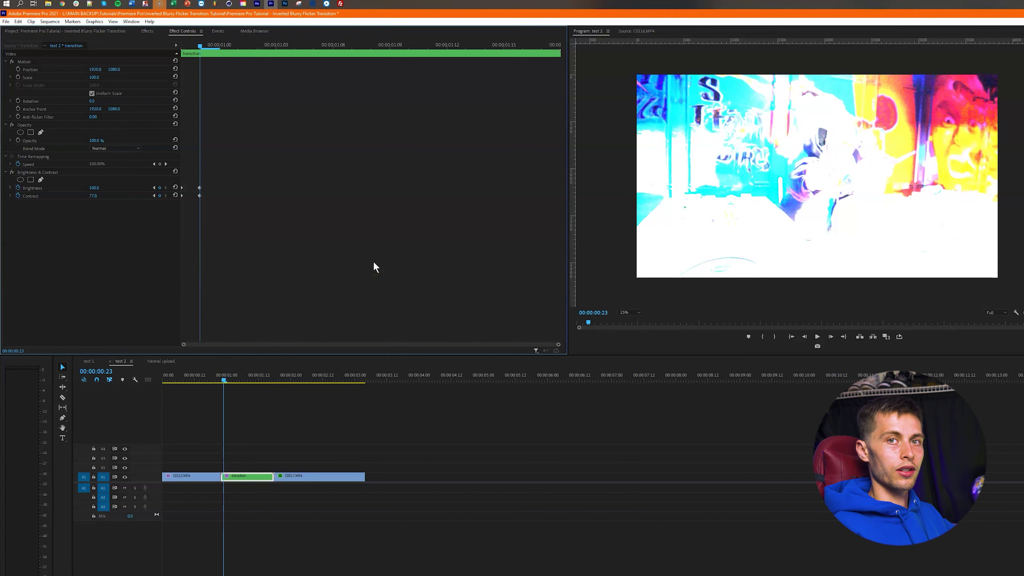
- Advance to 00:00:01:00 and keyframe Brightness at -45 and Contrast at 0
key("Right")
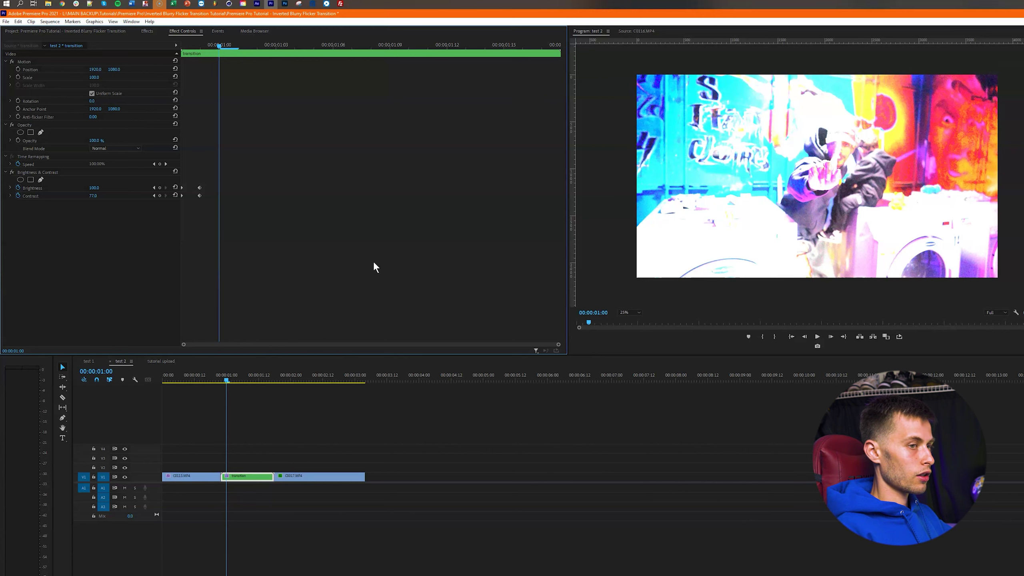
left_click(100, 187)
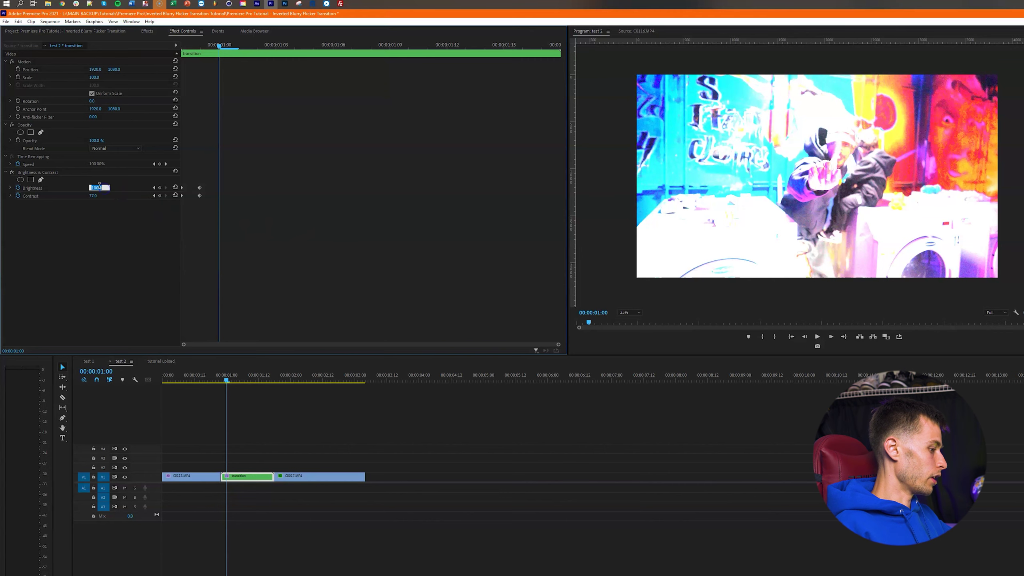
type("-45")
key("Return")
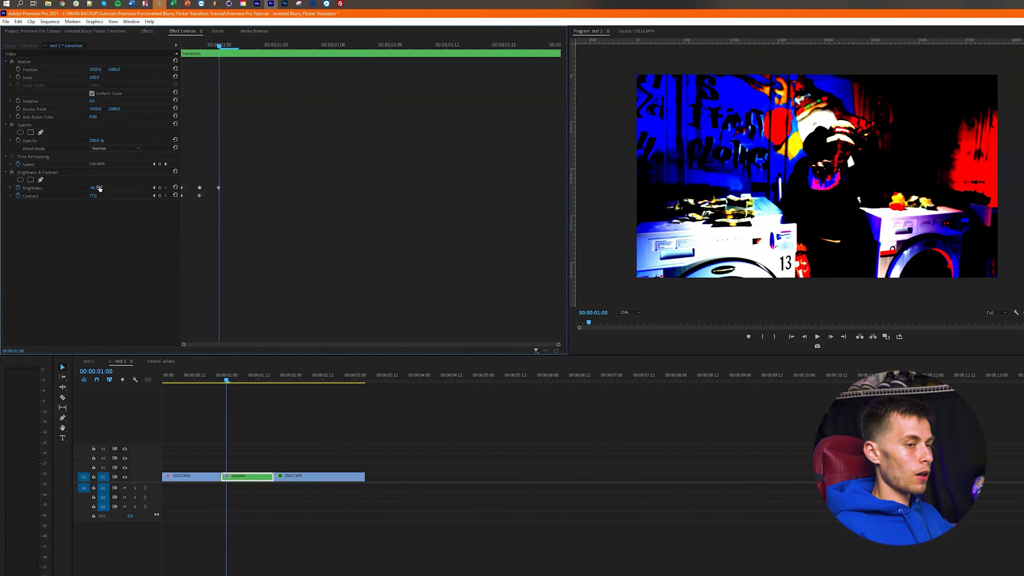
left_click(93, 195)
type("0")
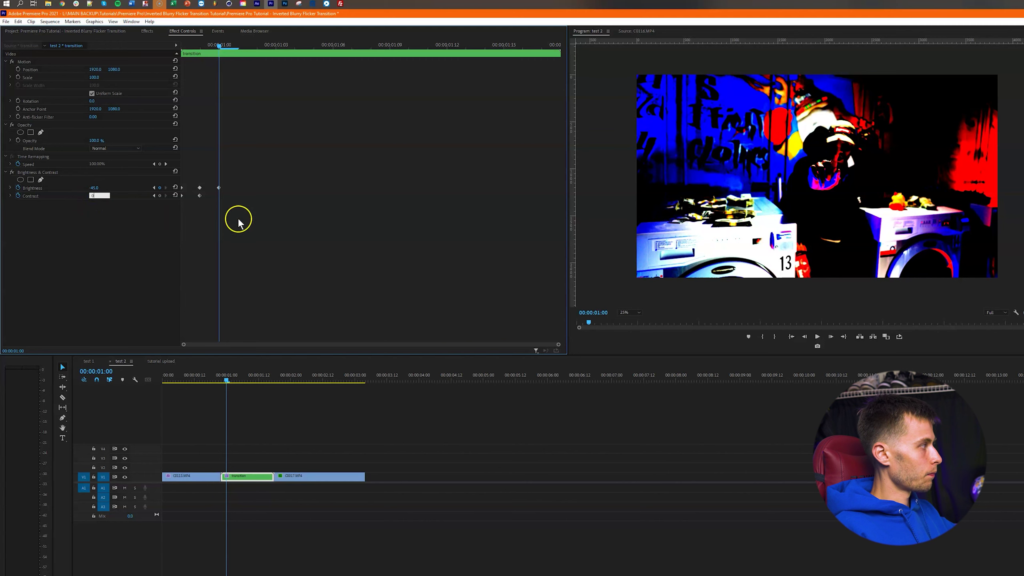
left_click(238, 220)
left_click(278, 240)
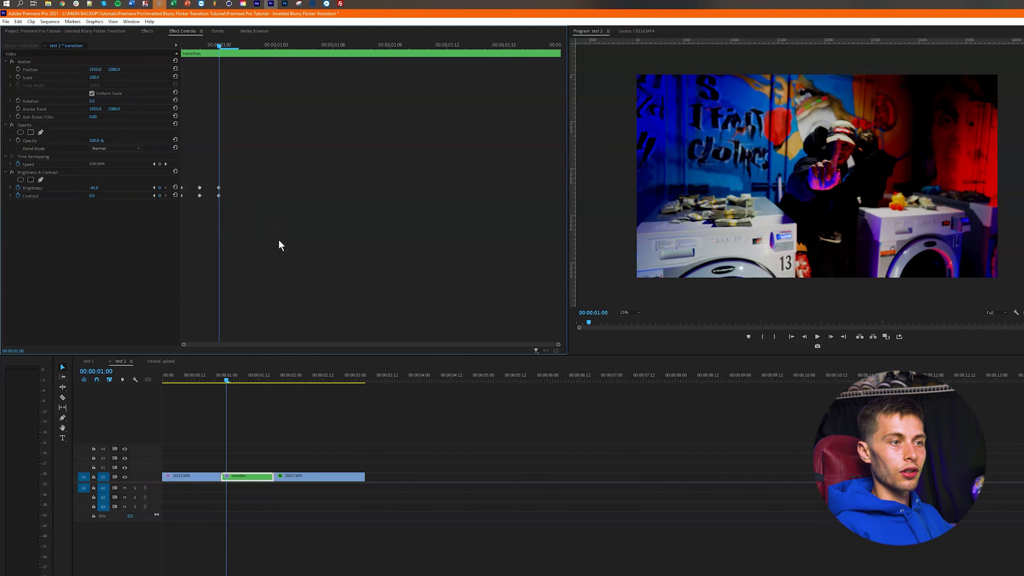
- Advance one frame to 00:00:01:01 and keyframe Brightness at 100 and Contrast at 77
key("Right")
left_click(243, 234)
left_click(100, 186)
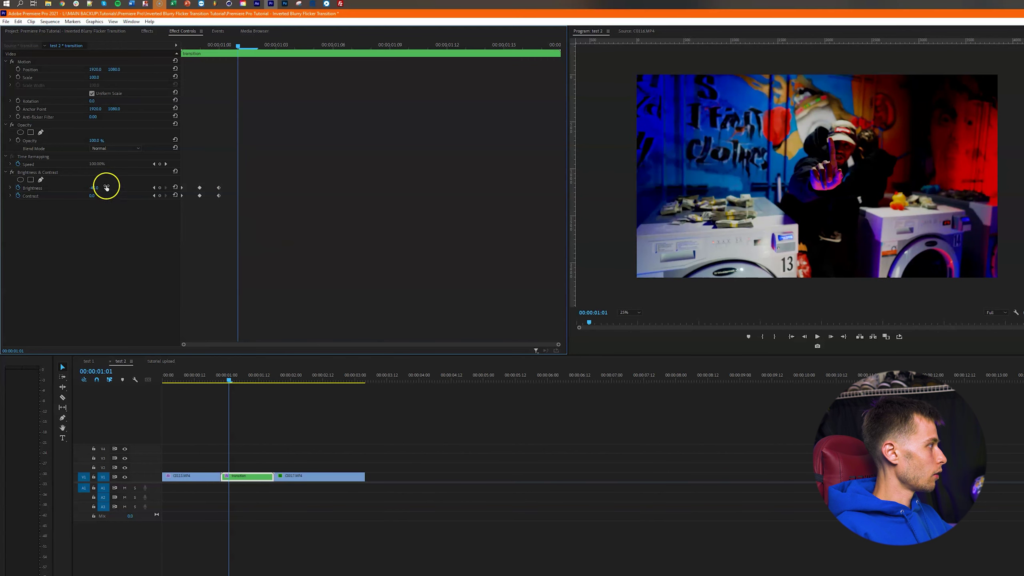
type("100")
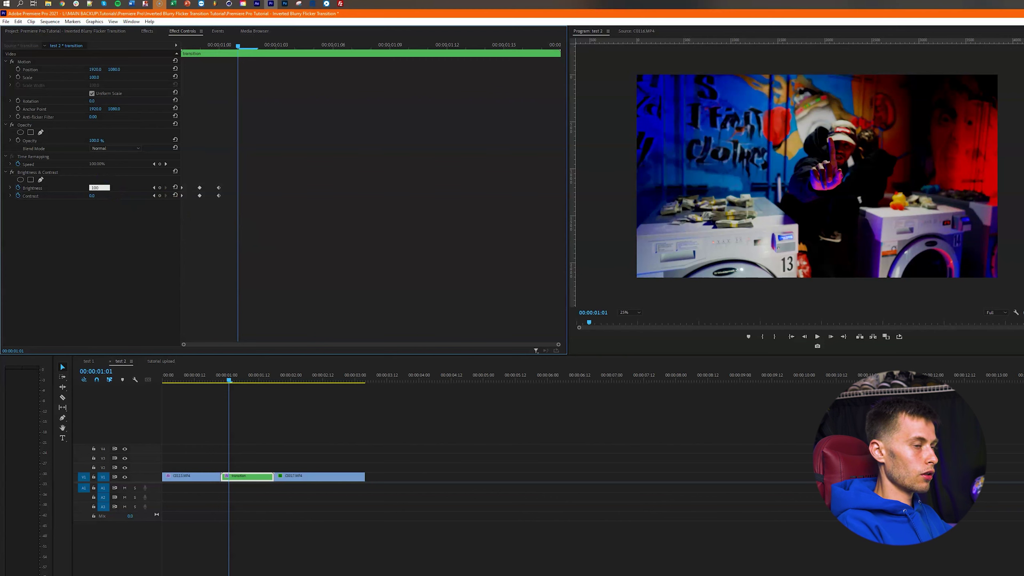
key("Return")
left_click(92, 195)
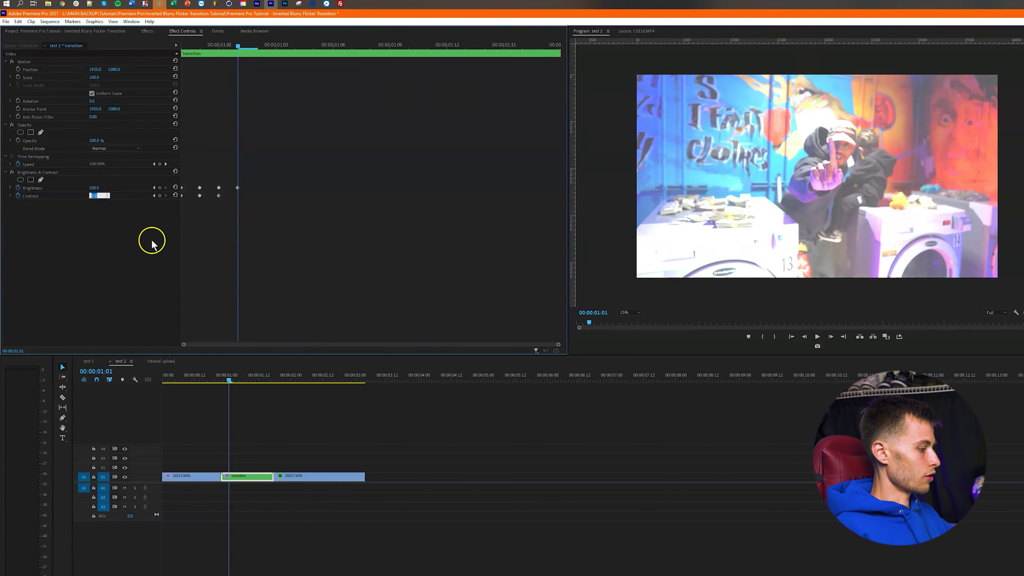
type("77")
left_click(287, 233)
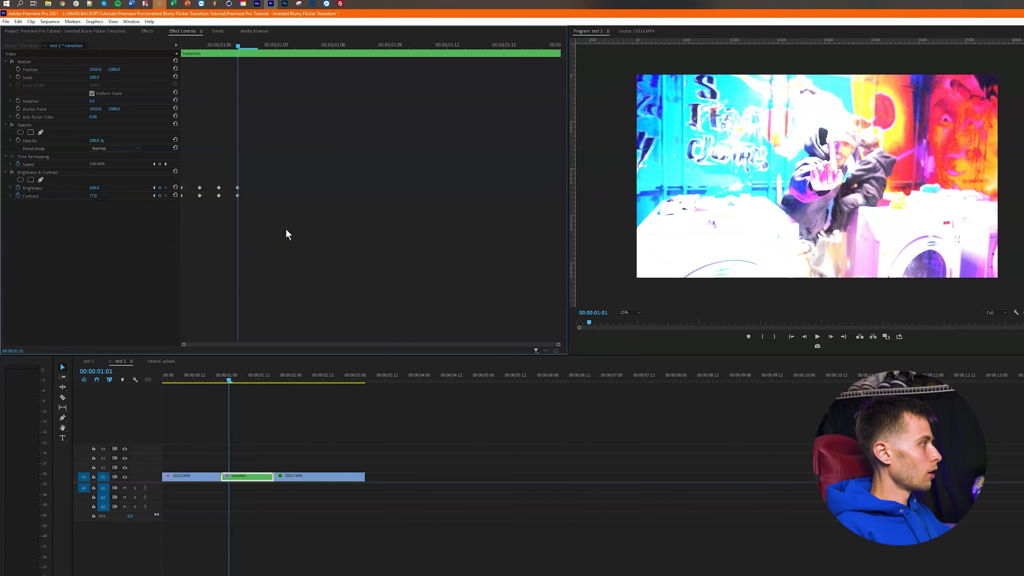
- Advance one frame to 00:00:01:02 and keyframe both Brightness and Contrast at 0
key("Right")
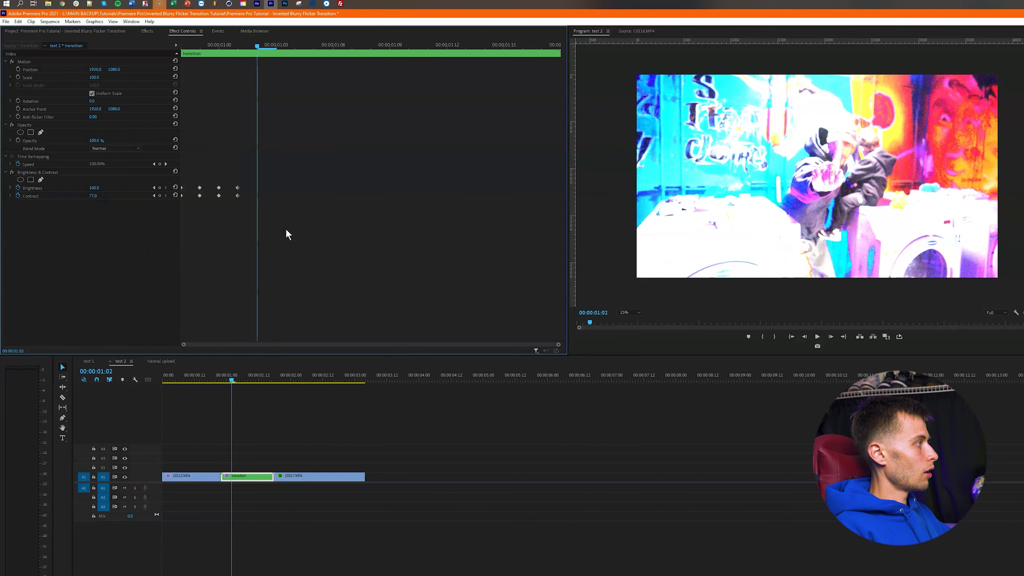
left_click(95, 191)
left_click(96, 196)
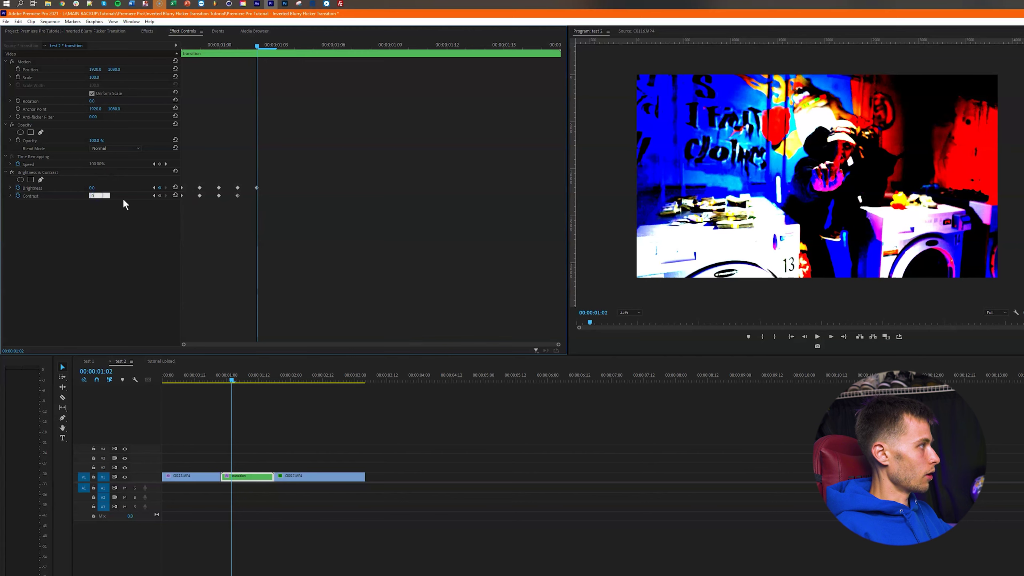
type("0")
left_click(284, 231)
left_click(301, 233)
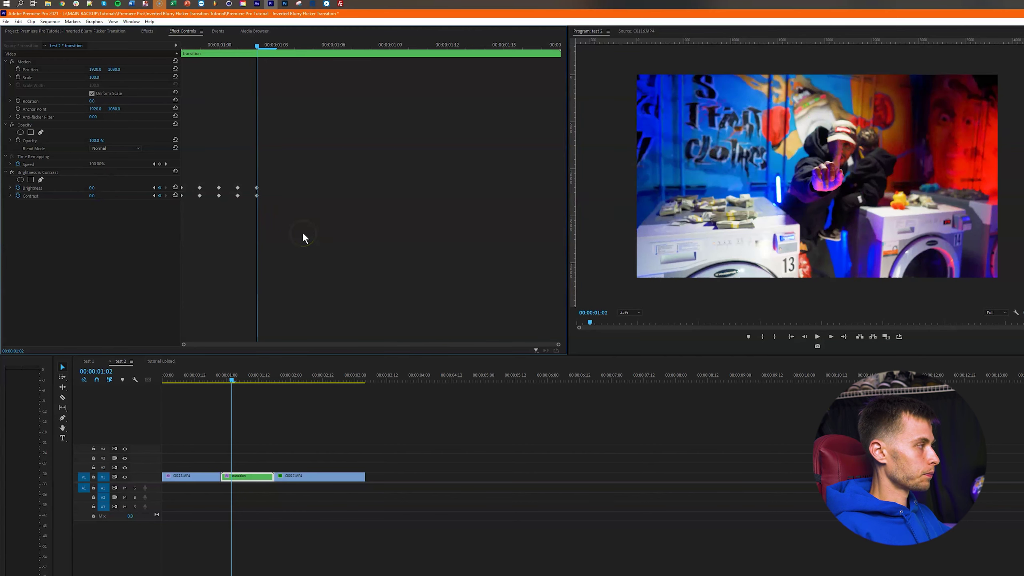
- Advance one frame to 00:00:01:03 and keyframe Brightness at 100 and Contrast at 77
key("Right")
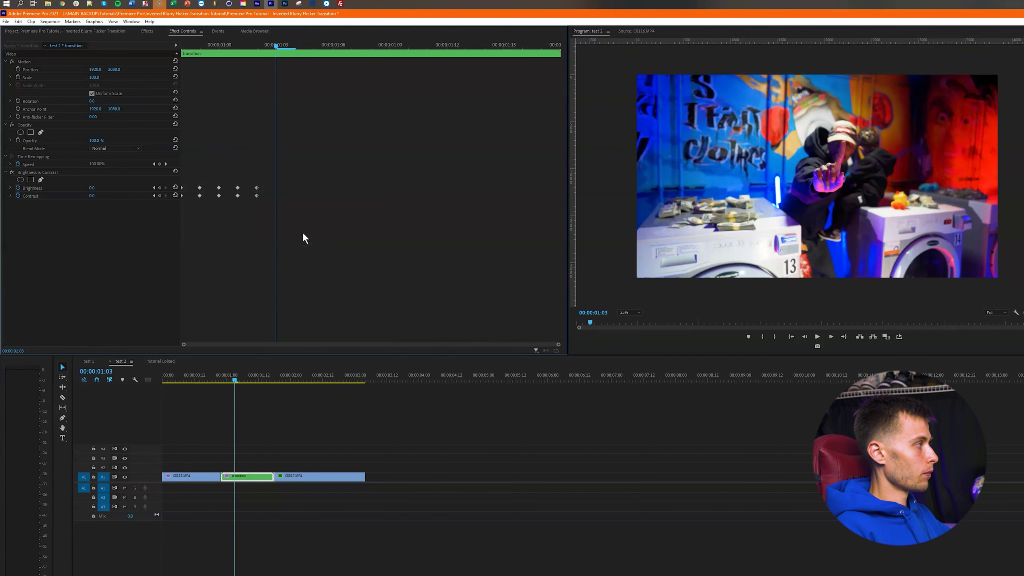
left_click(96, 187)
type("1")
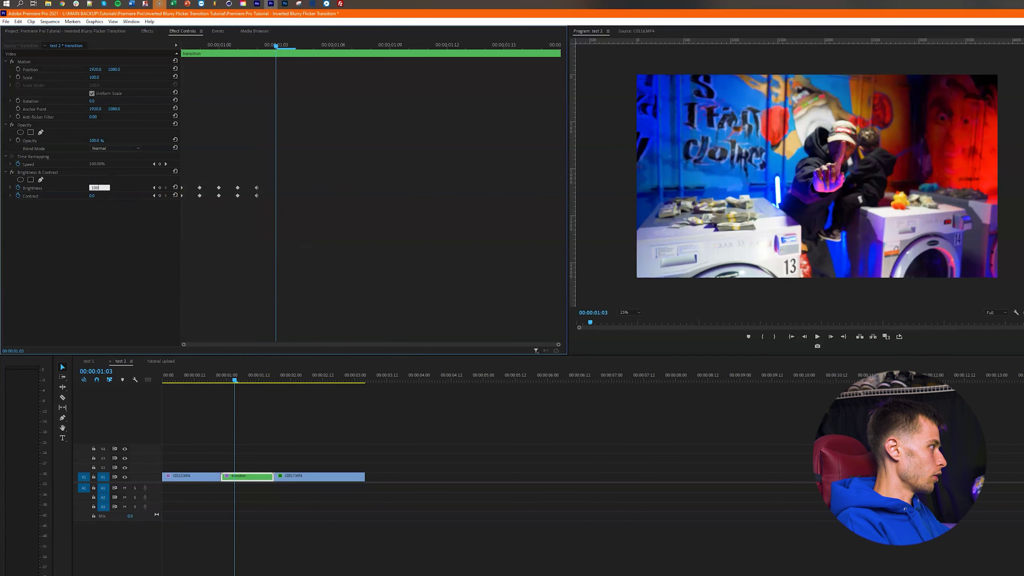
key("Return")
left_click(99, 195)
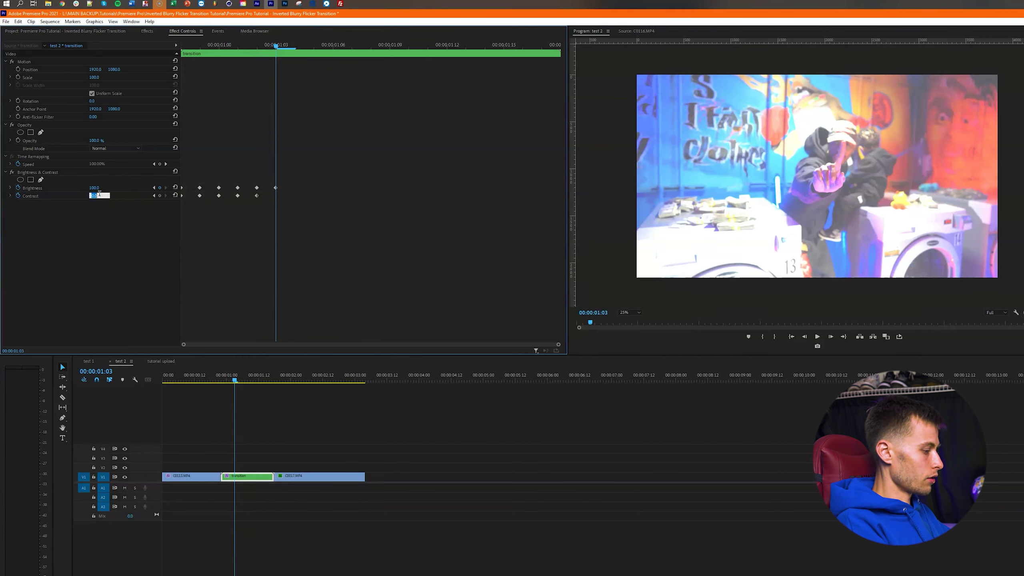
type("77")
key("Return")
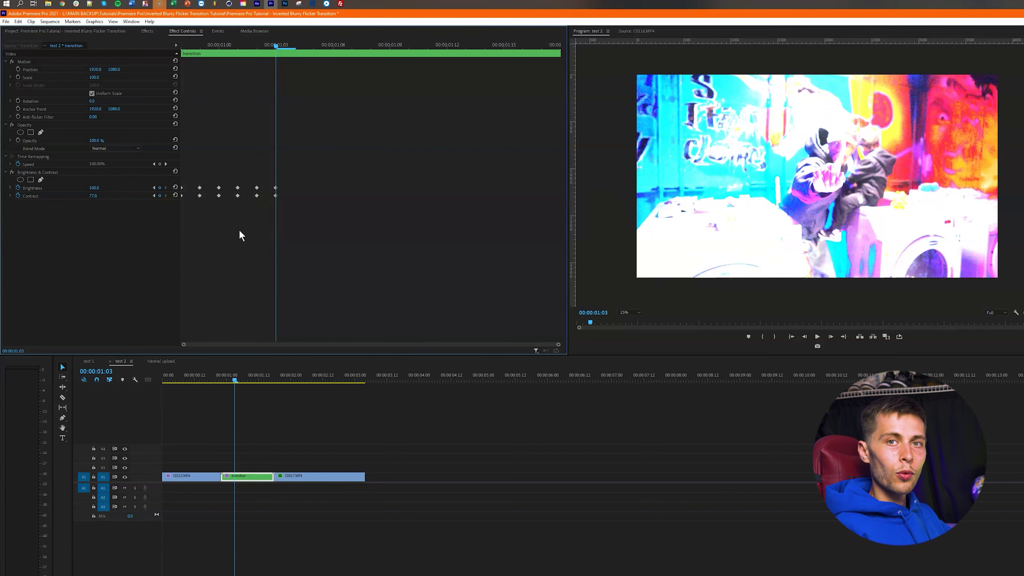
- Move one frame forward to 00:00:01:04 and keyframe Brightness at -45 and Contrast at 0
key("Right")
left_click(97, 187)
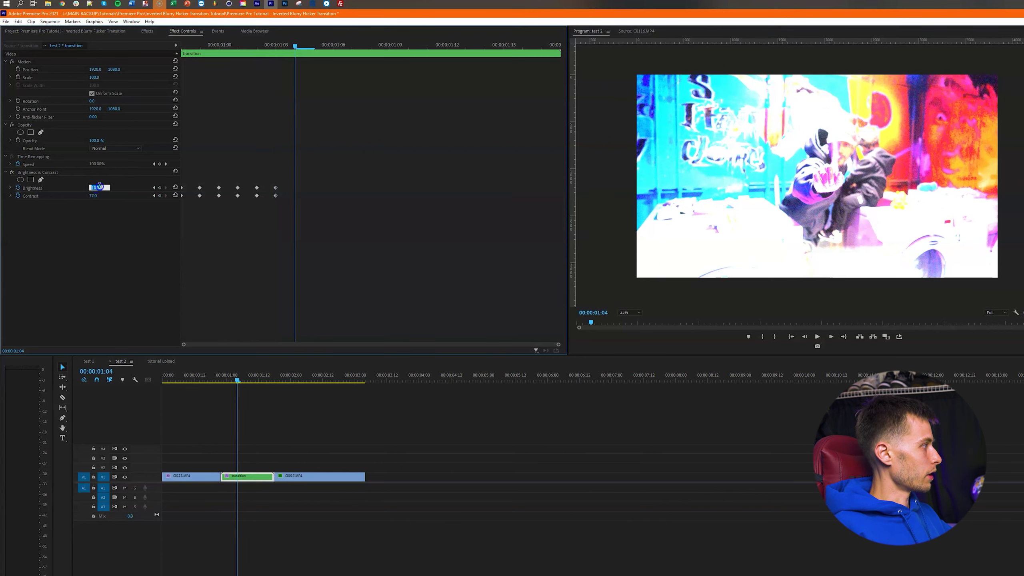
type("-45")
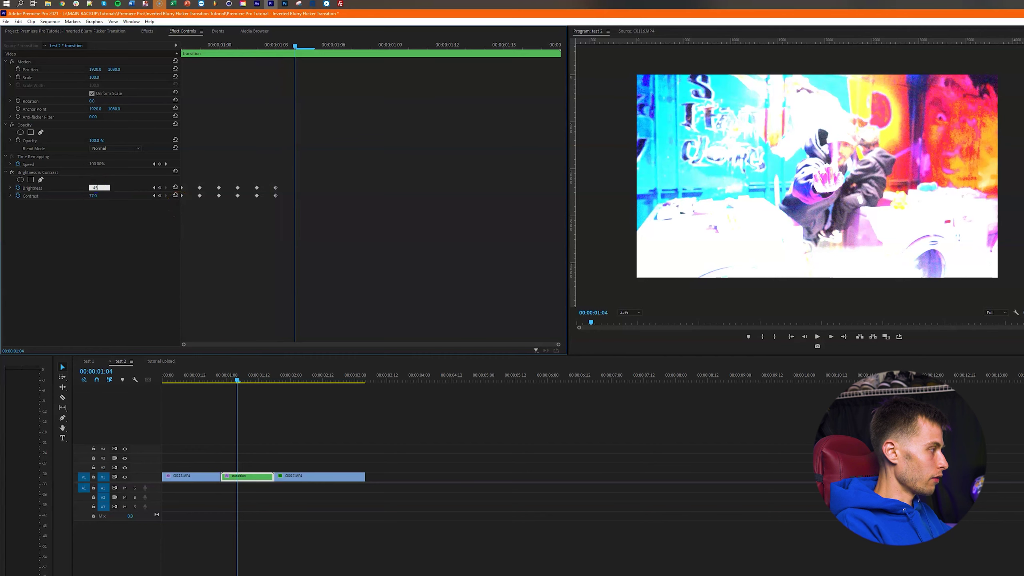
key("Return")
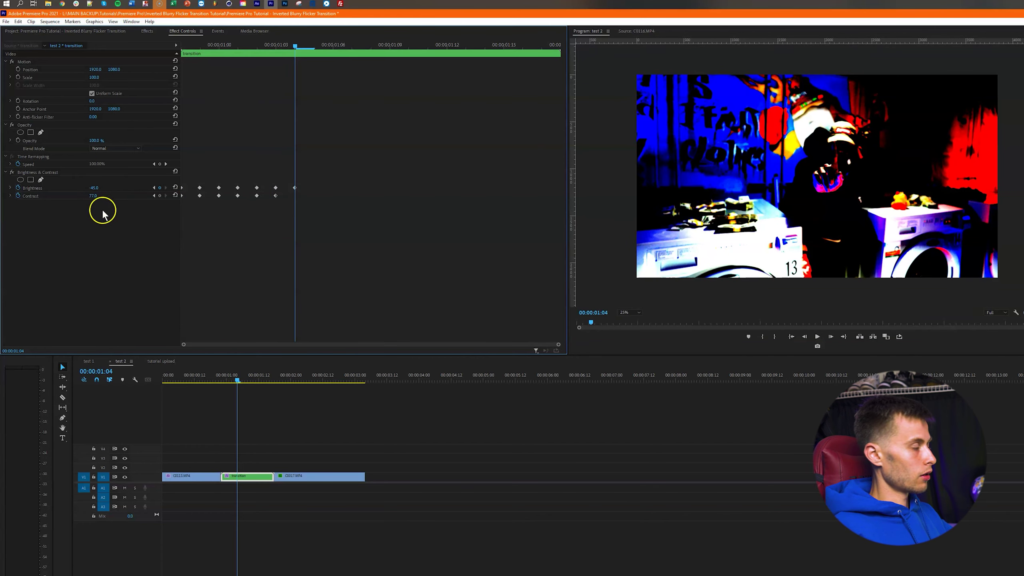
type("0")
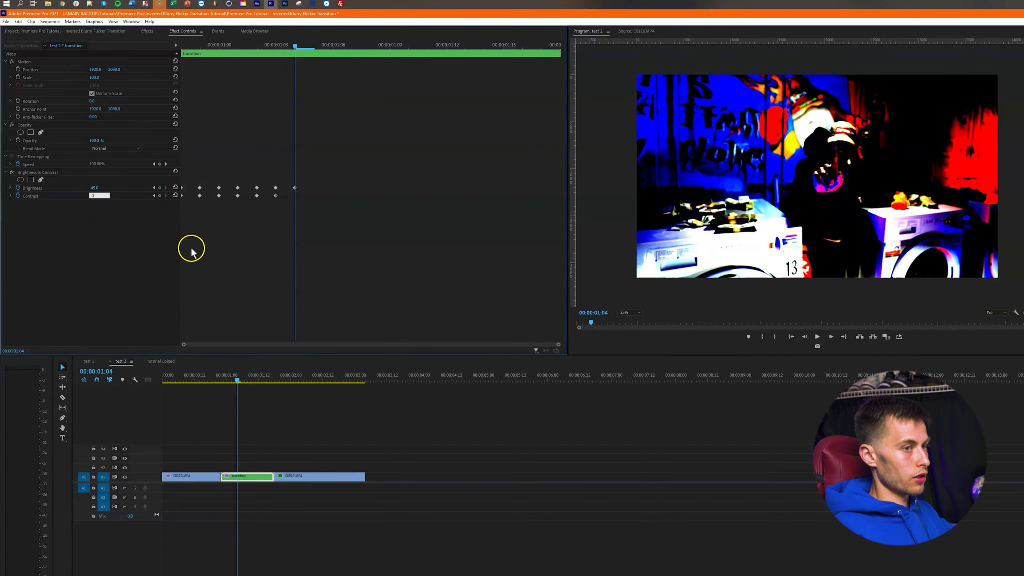
left_click(329, 266)
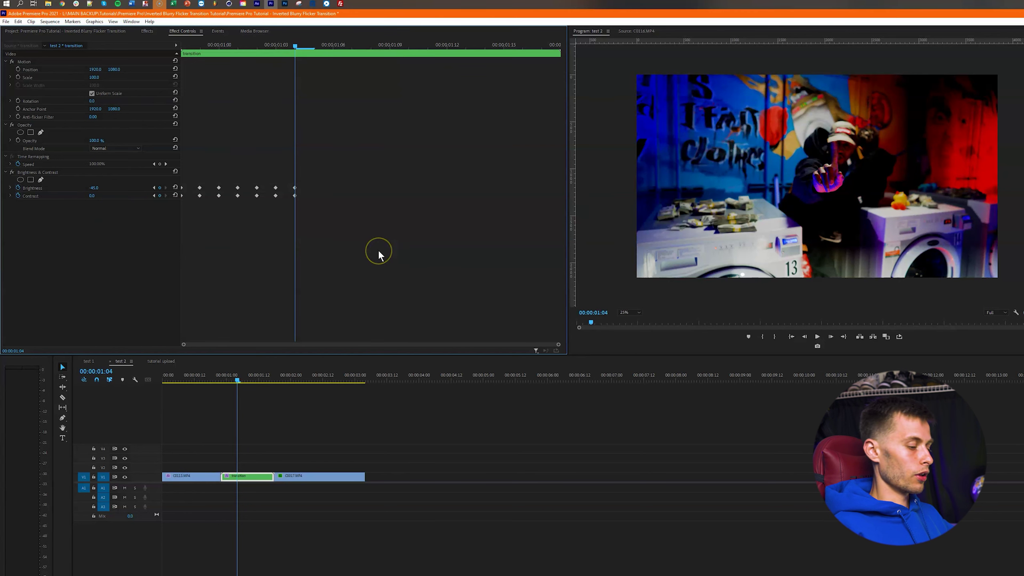
- On the following frame, 00:00:01:05, keyframe Brightness at 100 and Contrast at 77
key("Right")
left_click(93, 188)
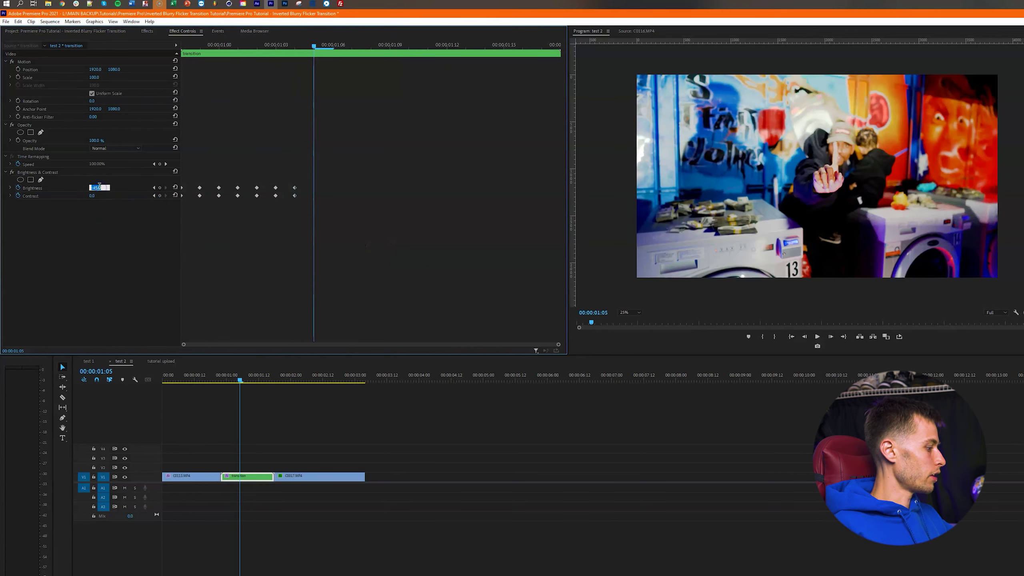
type("100")
key("Return")
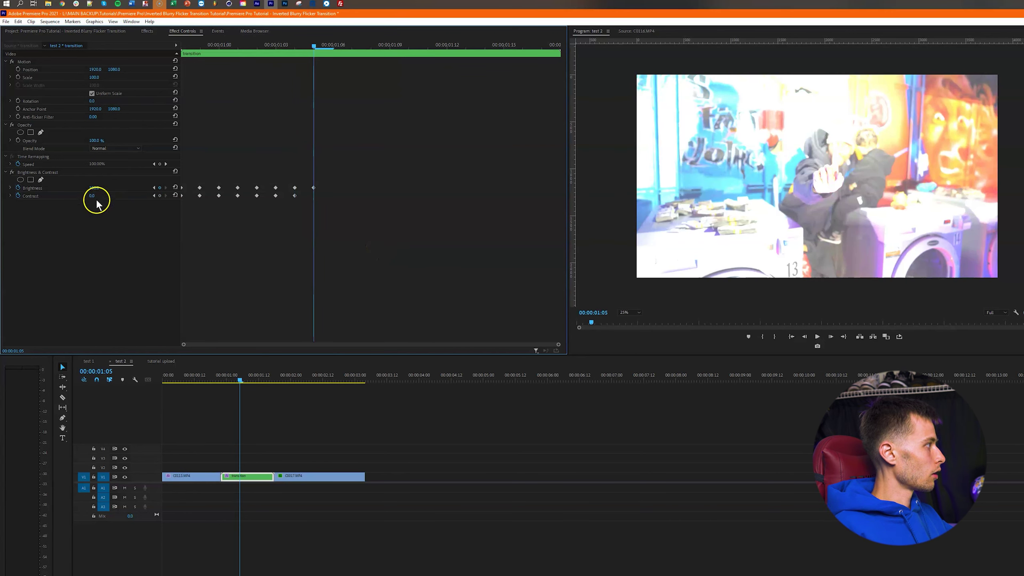
left_click(93, 196)
type("77")
key("Return")
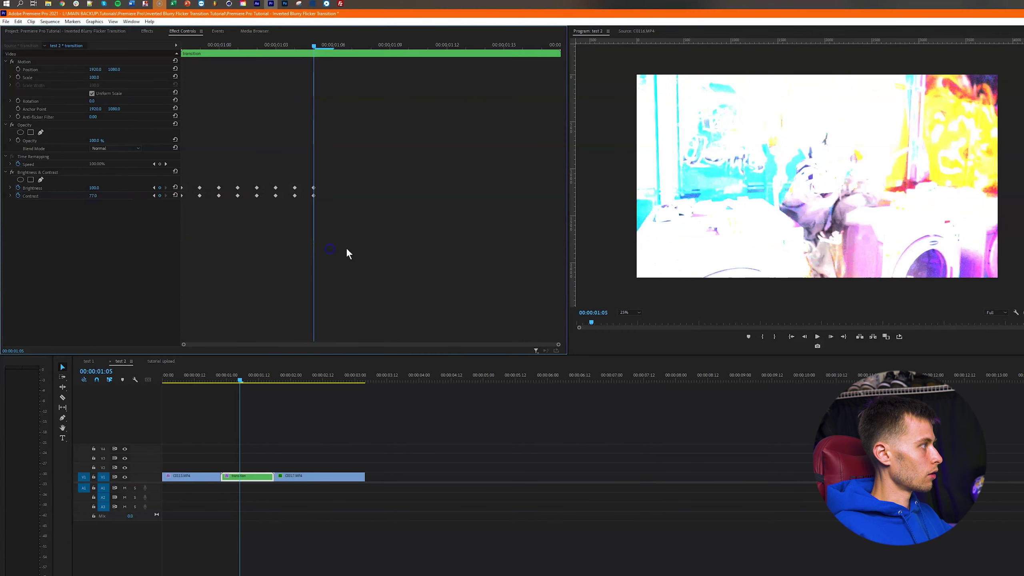
- Advance one frame to 00:00:01:06 and keyframe both Brightness and Contrast at 0
key("Right")
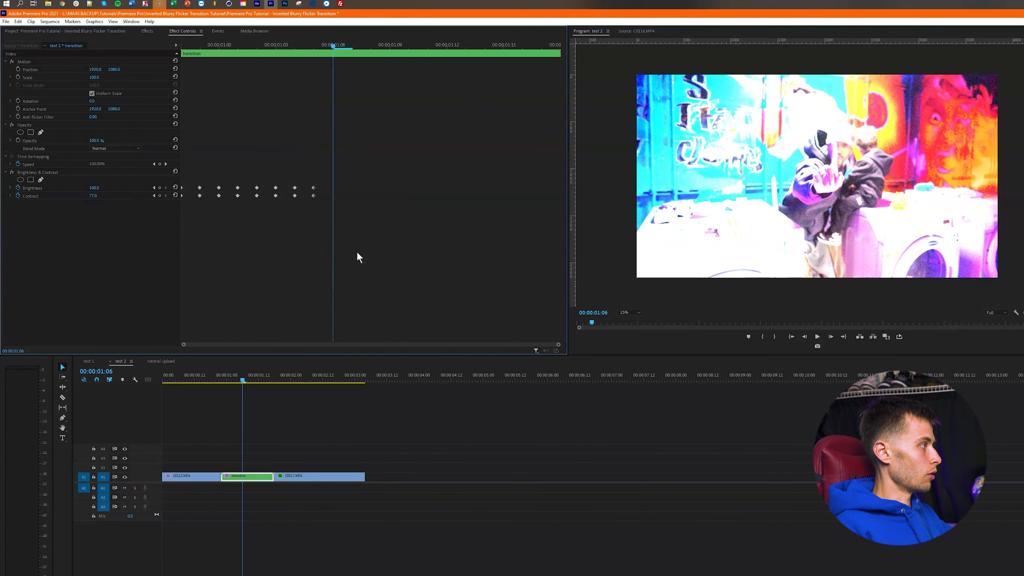
left_click(96, 187)
type("0")
left_click(96, 196)
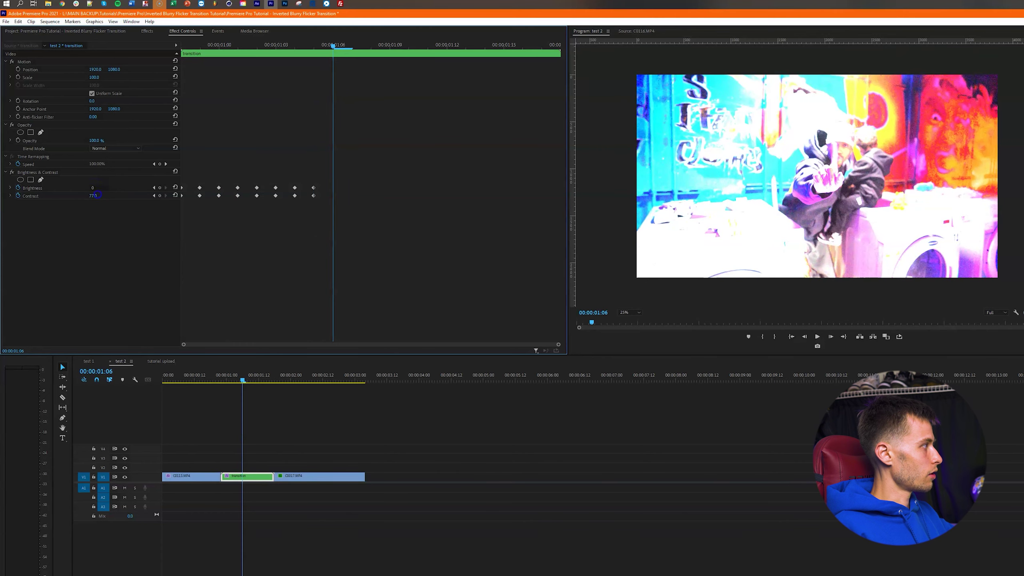
type("0")
left_click(294, 238)
left_click(398, 241)
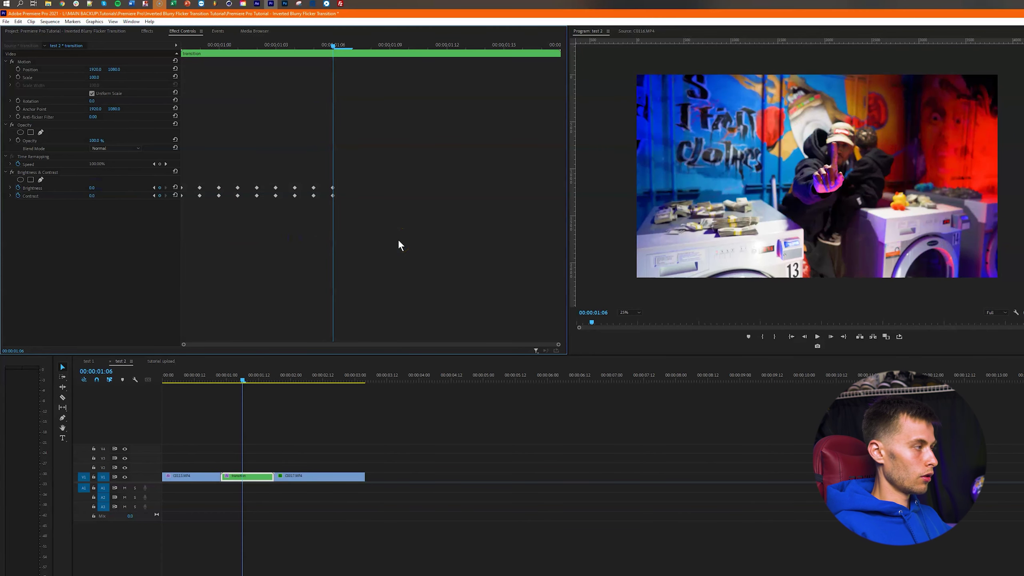
- Advance one frame to 00:00:01:07 and keyframe Brightness at 100 and Contrast at 77
key("Right")
left_click(92, 188)
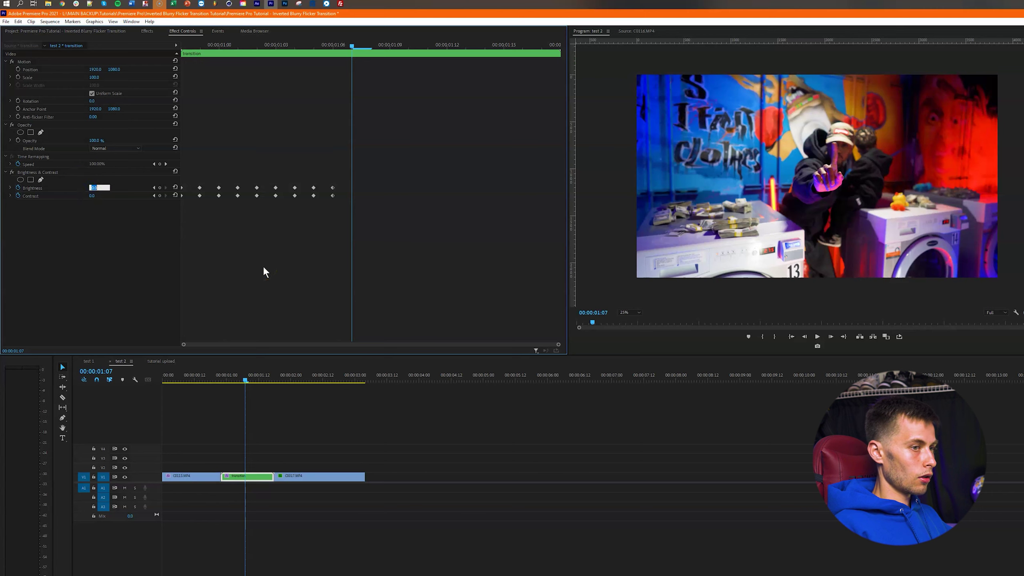
key("Return")
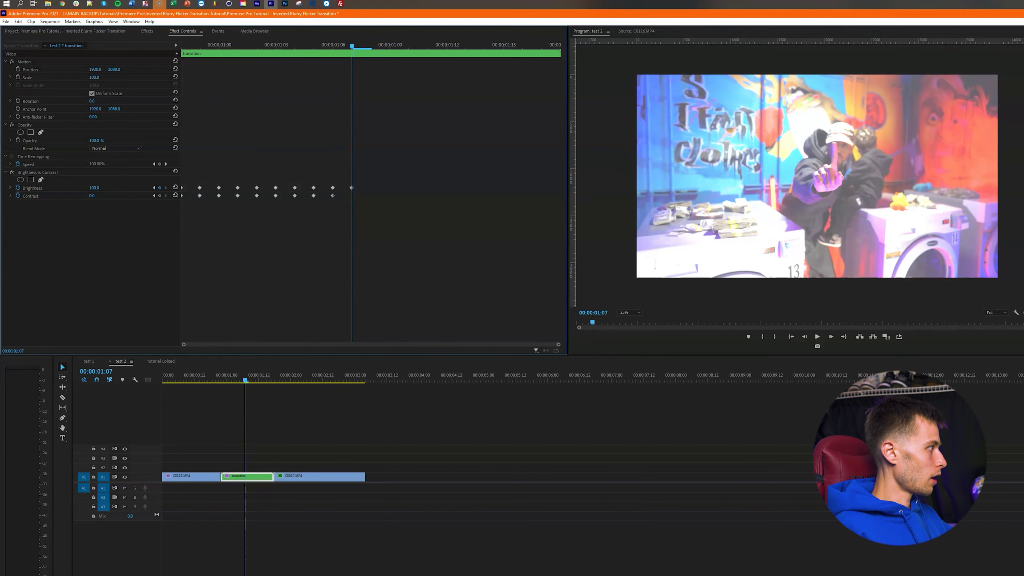
left_click(93, 195)
type("77")
key("Return")
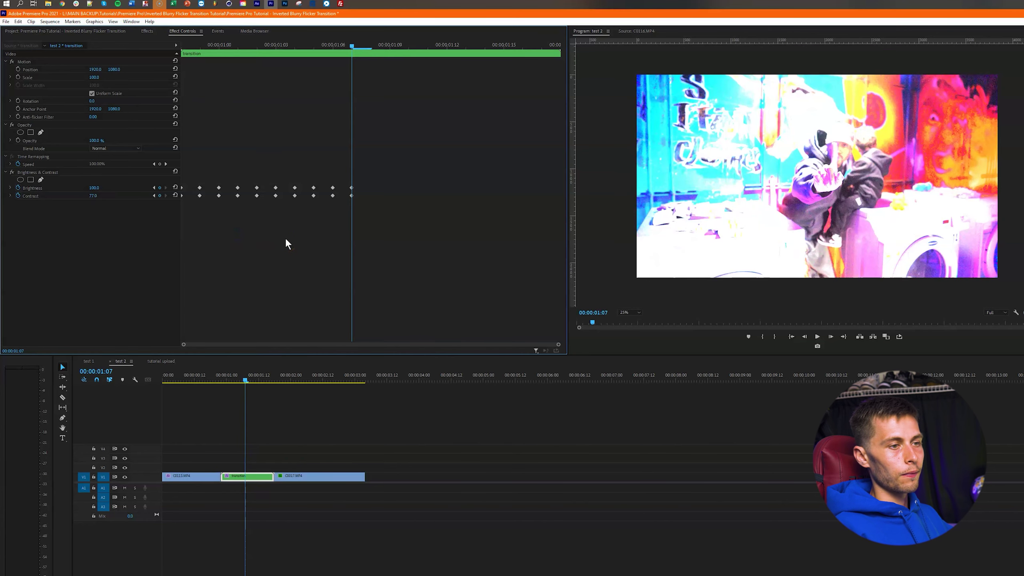
- Step to the second clip's first frame, 00:00:01:08, and keyframe Brightness at -71 and Contrast at 0
key("Right")
left_click(102, 188)
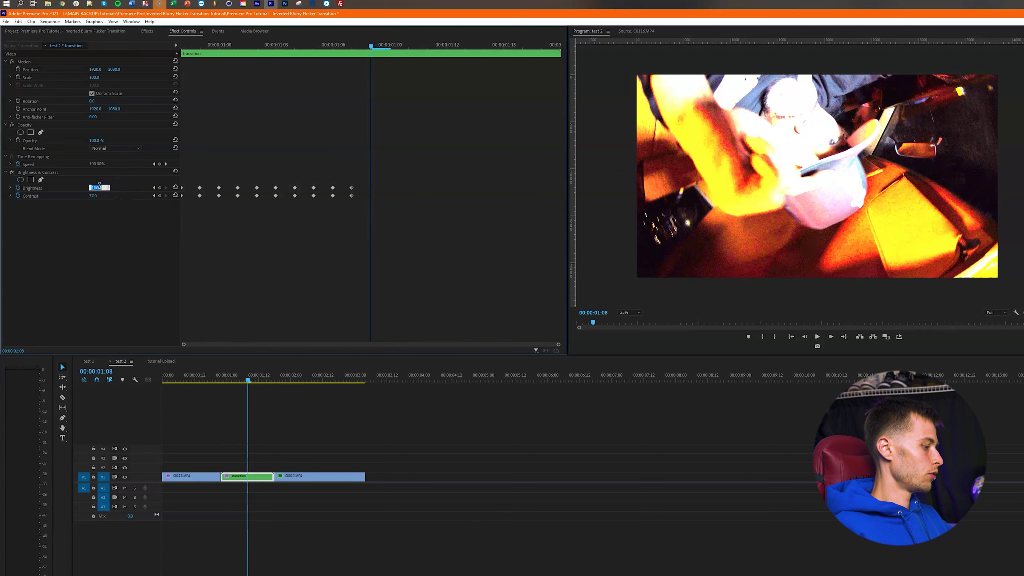
type("-71")
key("Return")
left_click(94, 196)
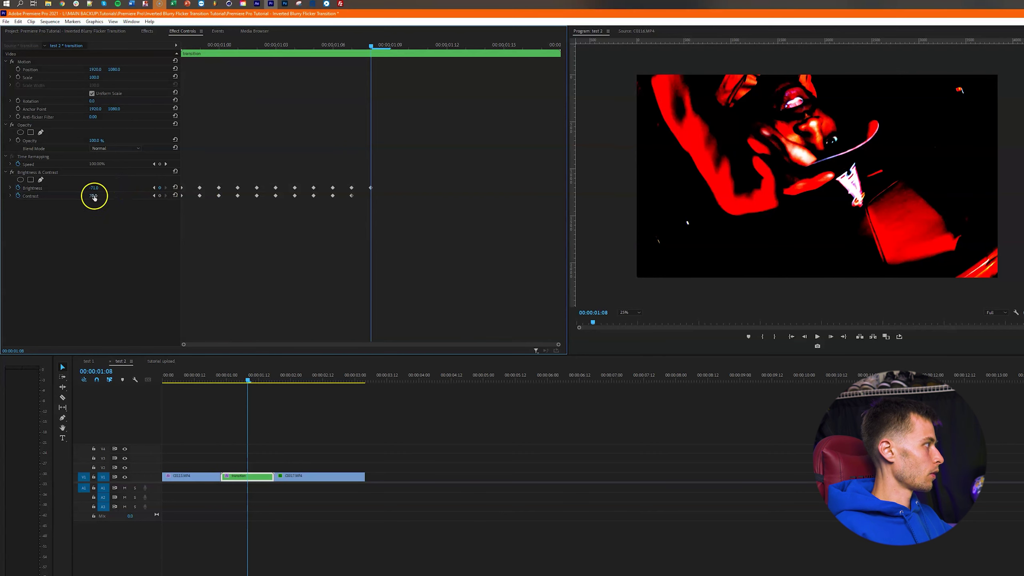
type("0")
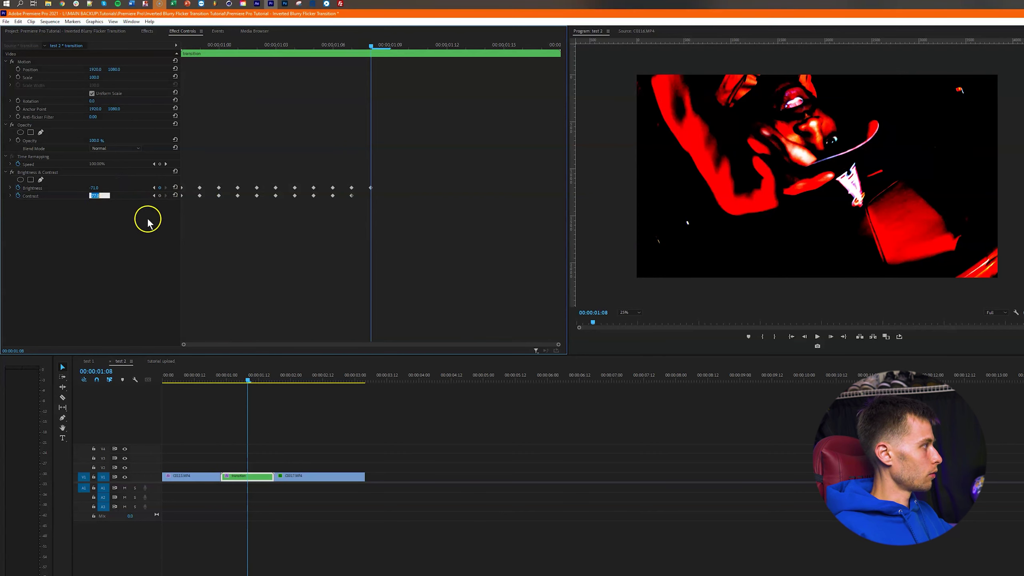
key("Return")
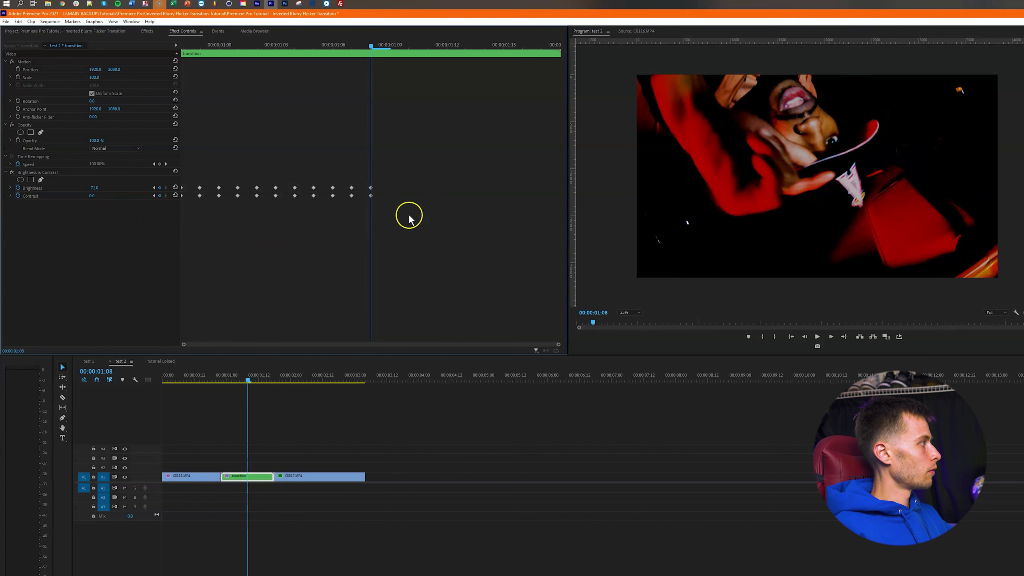
- Advance one frame to 00:00:01:09 and keyframe Brightness at 0
key("Right")
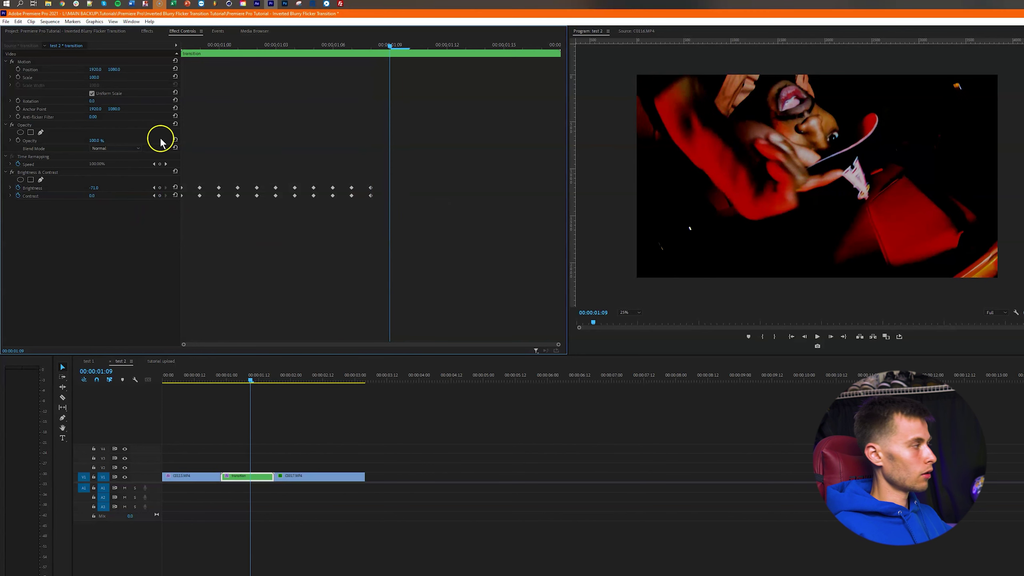
left_click(95, 188)
type("0")
key("Return")
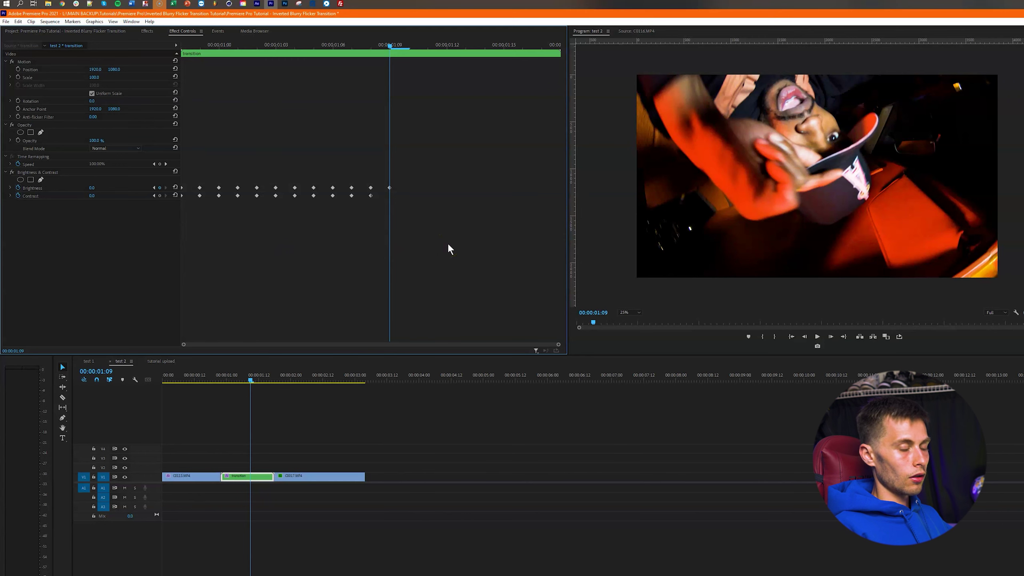
- Advance one frame to 00:00:01:10 and keyframe Brightness at 100 and Contrast at 77
key("Right")
left_click(97, 187)
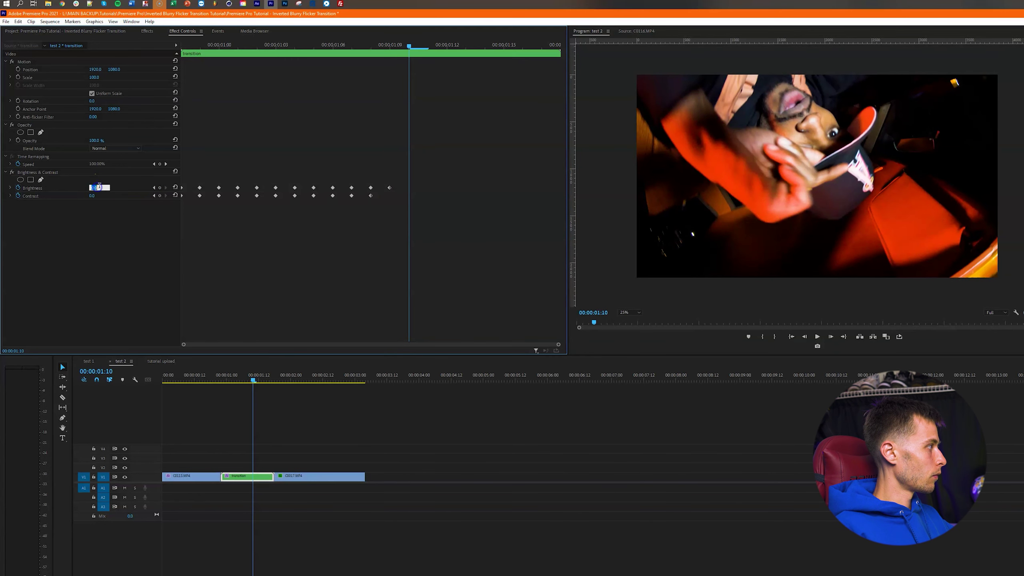
type("100")
key("Return")
left_click(97, 195)
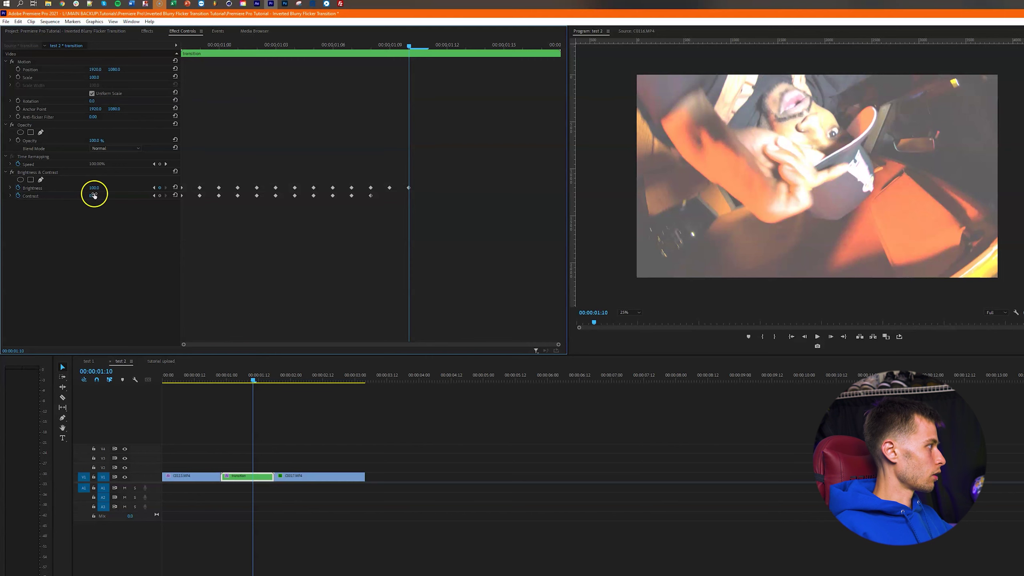
type("77")
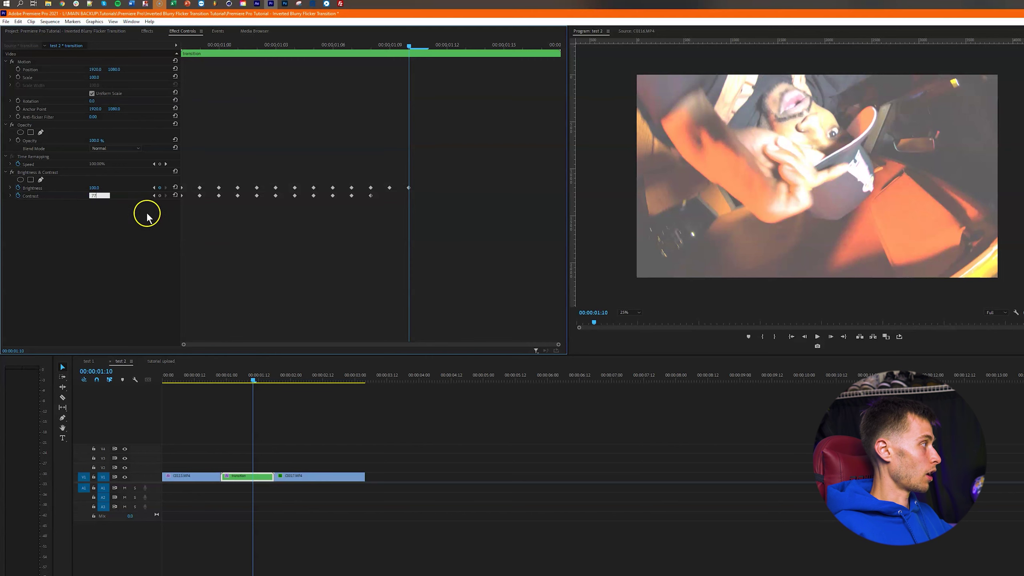
left_click(235, 251)
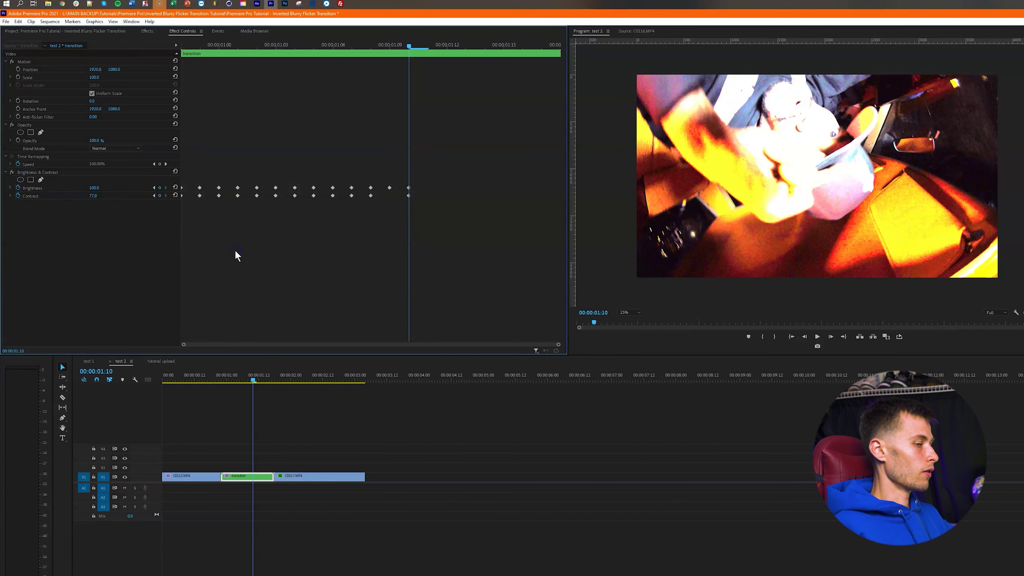
- Return to frame 00:00:01:09 and add the missing Contrast keyframe at 0
key("Right")
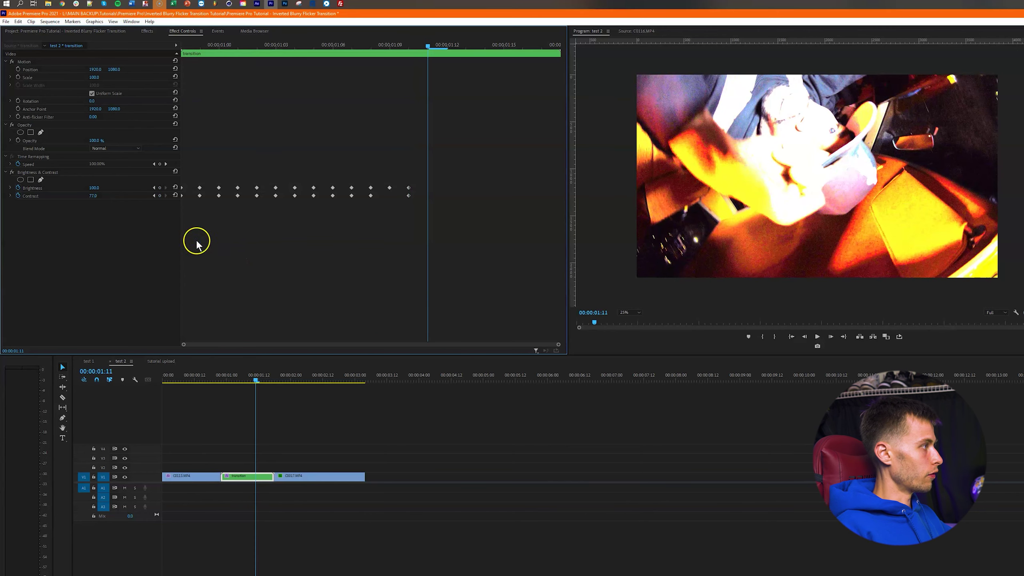
key("Left")
key("Left")
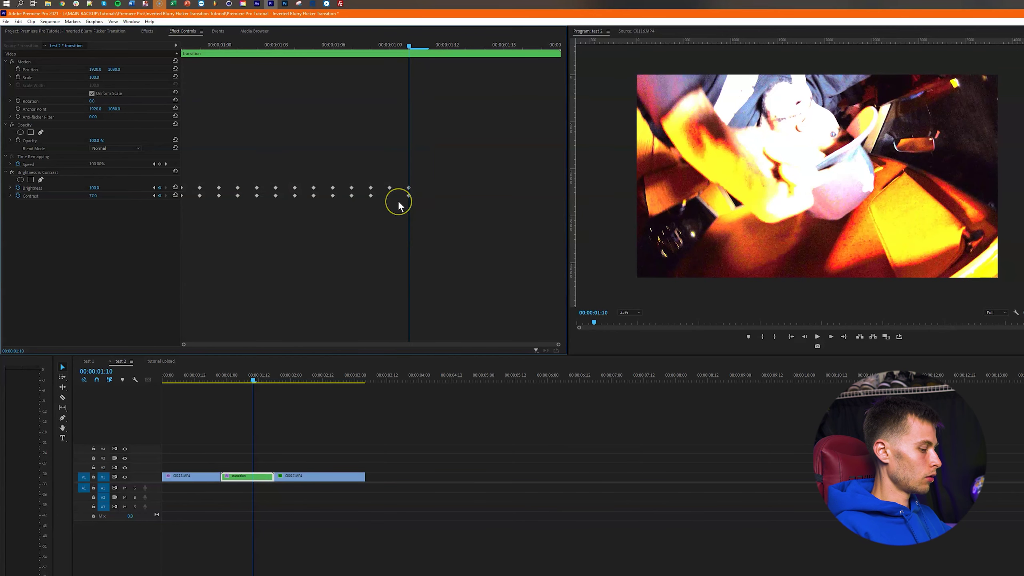
left_click(93, 195)
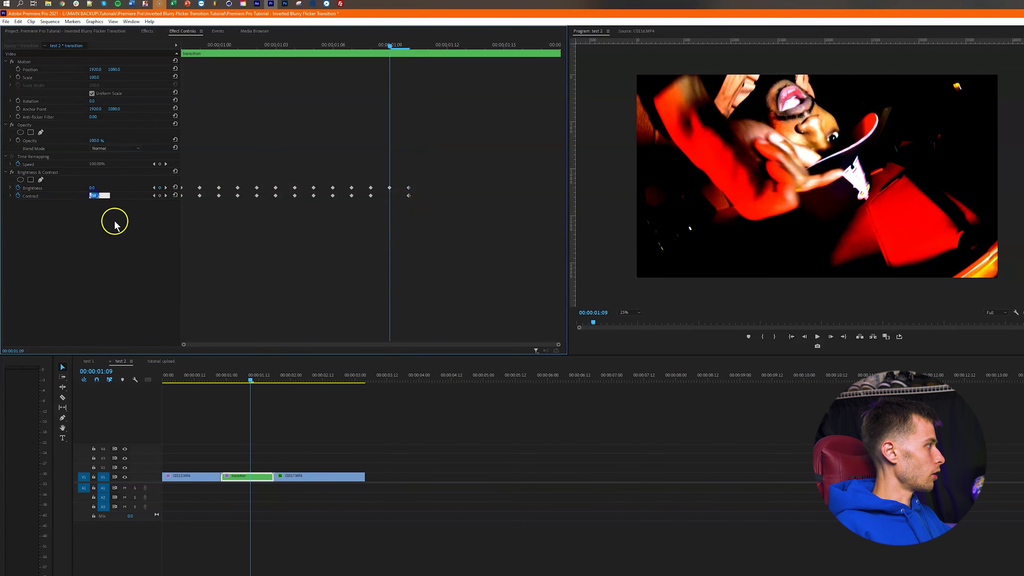
type("0")
left_click(432, 248)
- Move forward to frame 00:00:01:11 and keyframe both Brightness and Contrast at 0
key("Right")
key("Right")
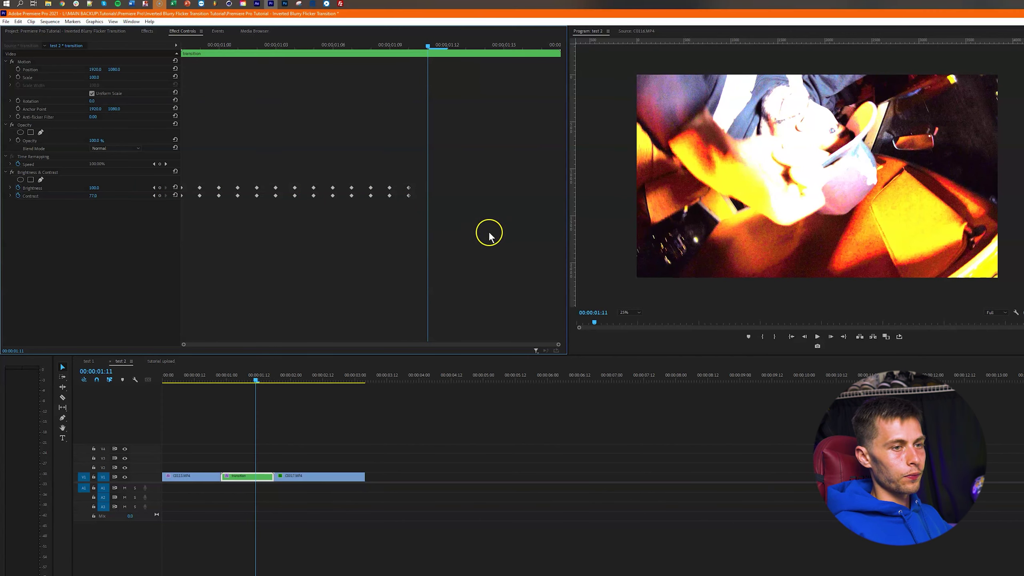
left_click(99, 189)
type("0")
key("Tab")
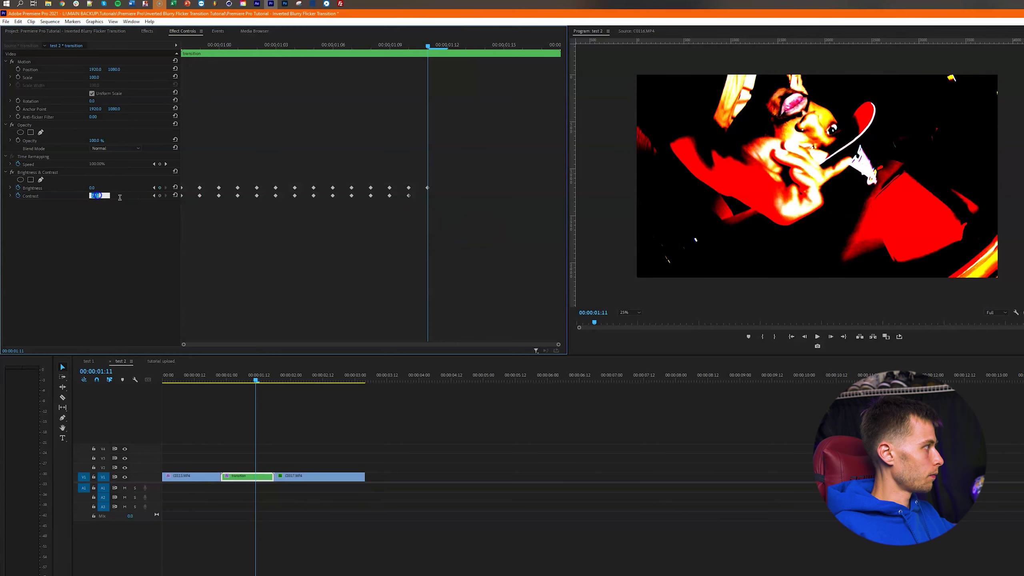
type("0")
left_click(433, 234)
- Advance one frame to 00:00:01:12 and keyframe Brightness at 100 and Contrast at 77
key("Right")
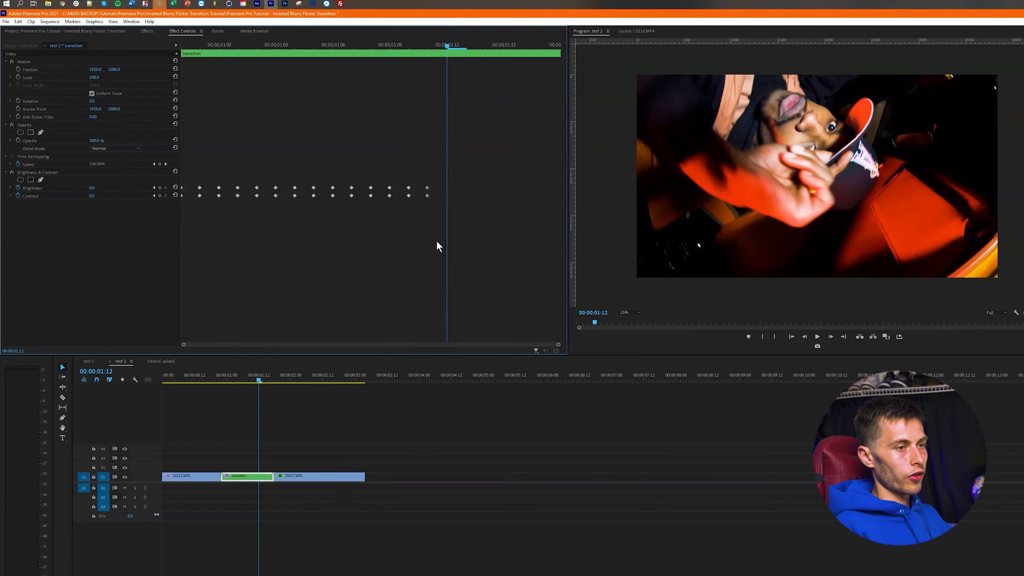
left_click(95, 187)
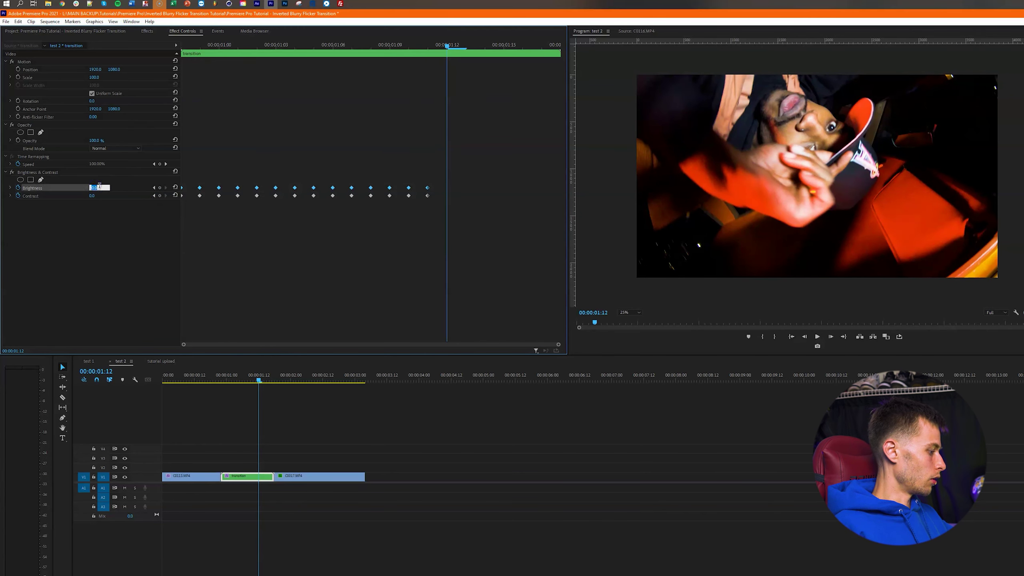
key("Return")
left_click(92, 196)
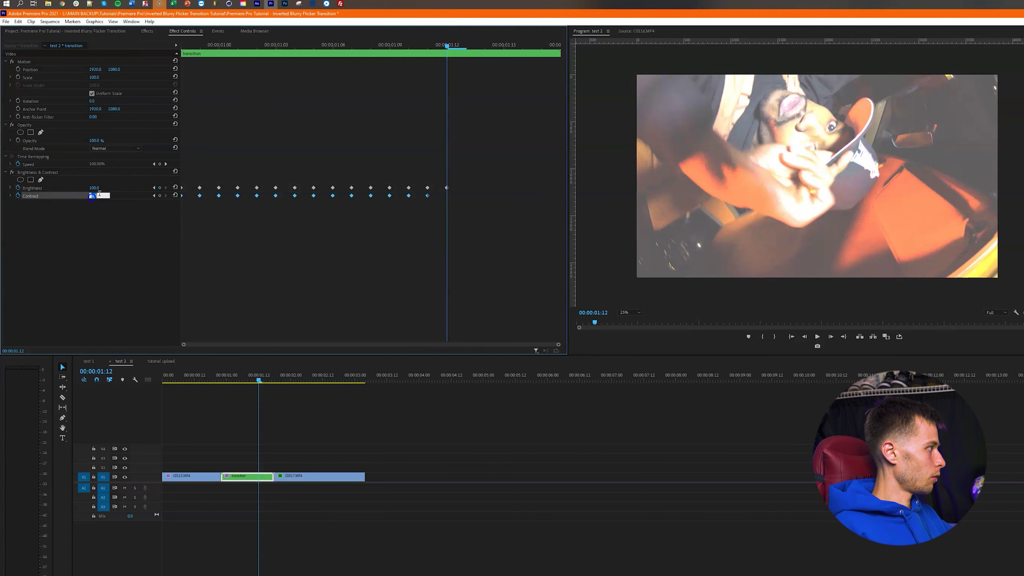
type("77")
key("Return")
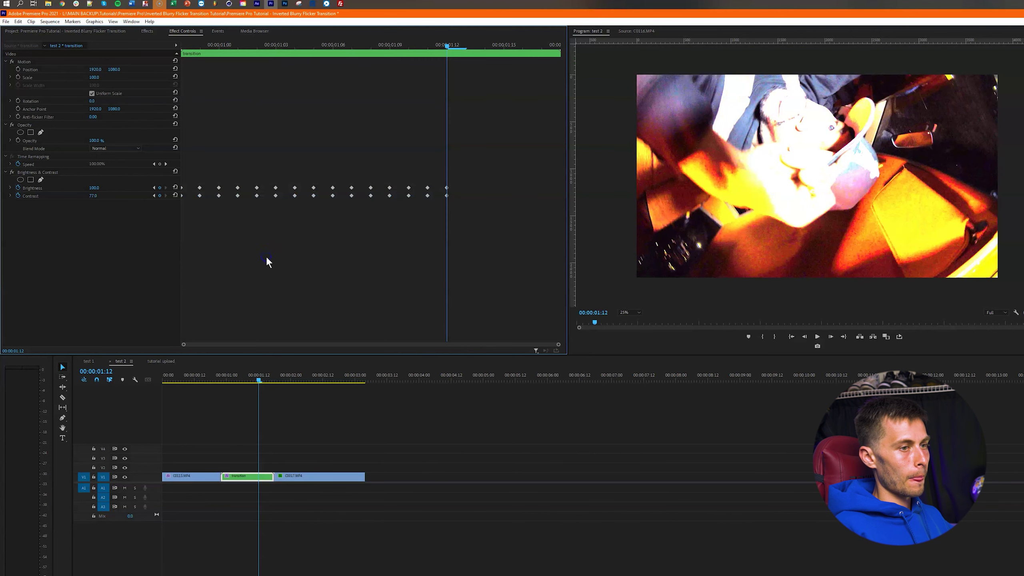
- Advance one frame to 00:00:01:13 and keyframe Brightness at -71 and Contrast at 0
key("Right")
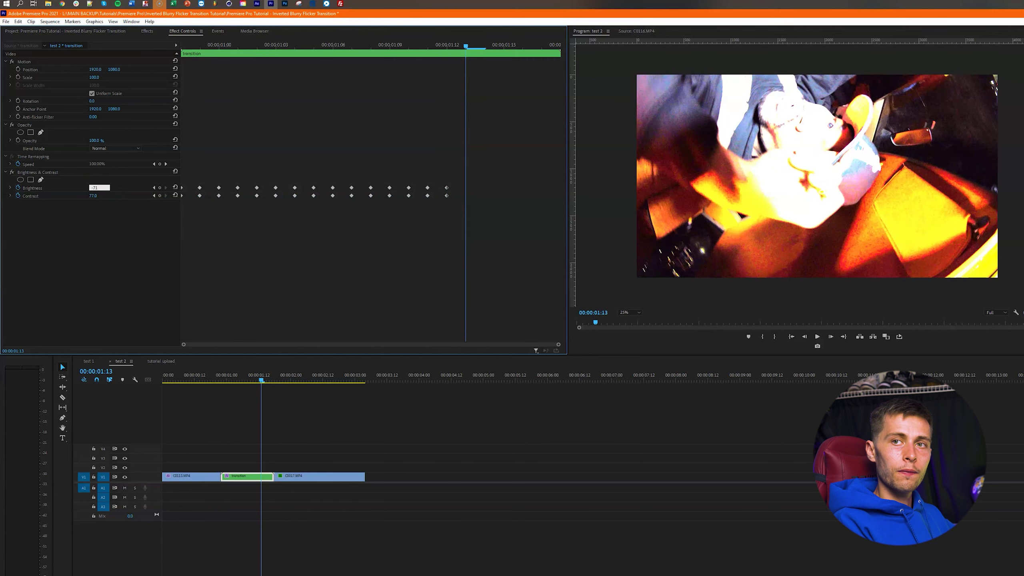
key("Return")
left_click(93, 195)
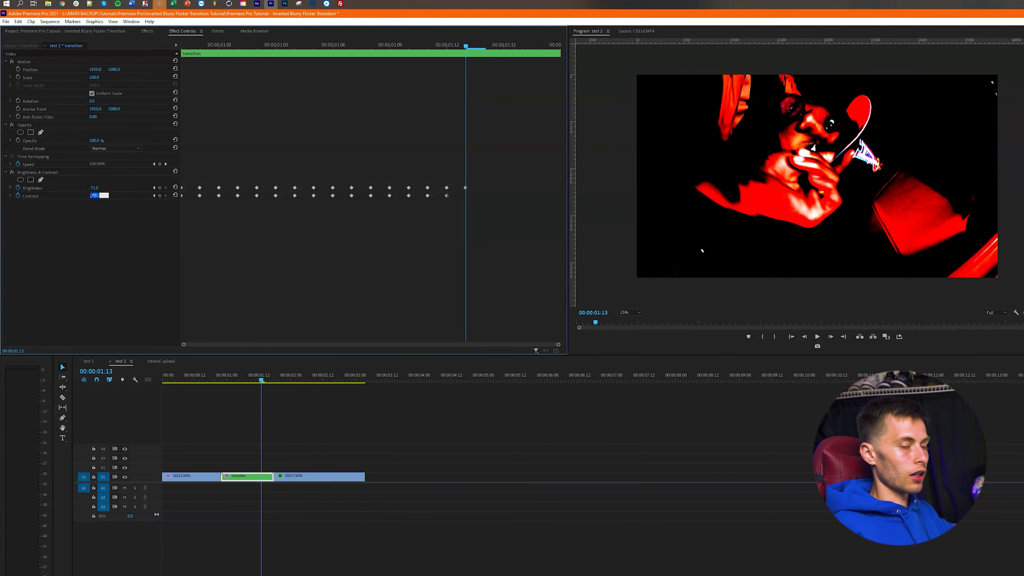
left_click(201, 244)
left_click(412, 231)
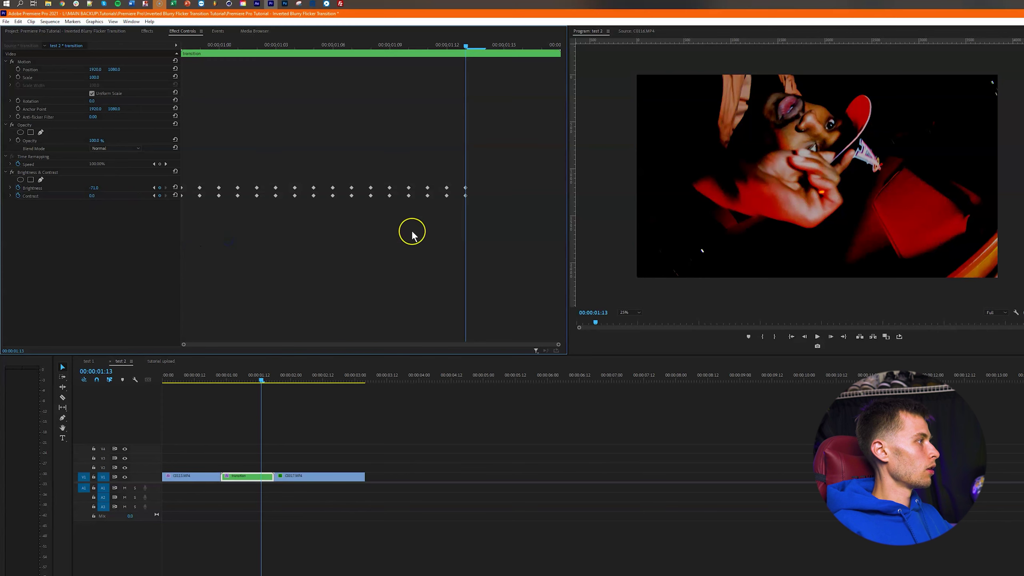
- Advance one frame to 00:00:01:14 and add keyframes with both Brightness and Contrast at 0
key("Right")
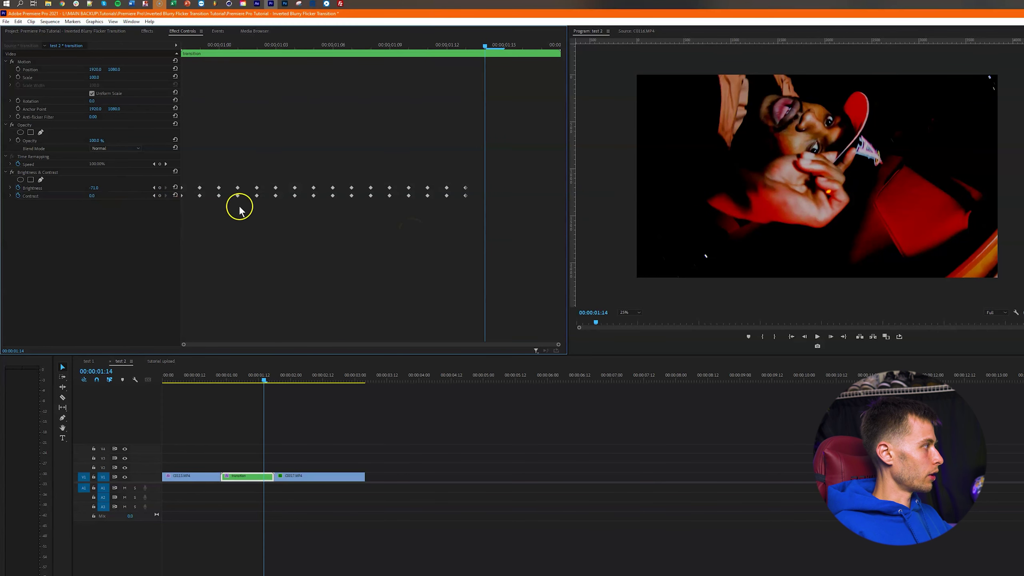
left_click(94, 187)
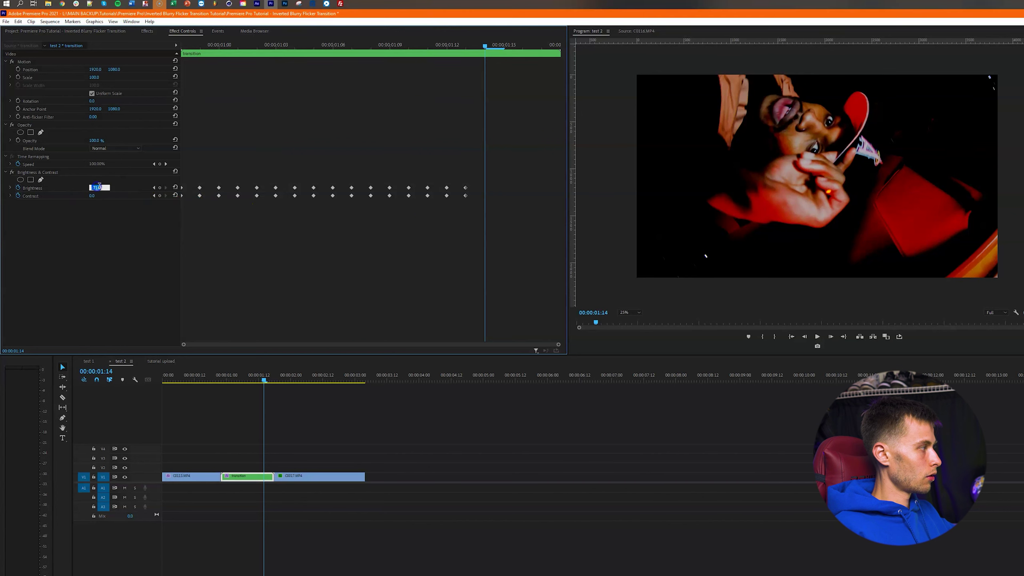
type("0")
left_click(163, 217)
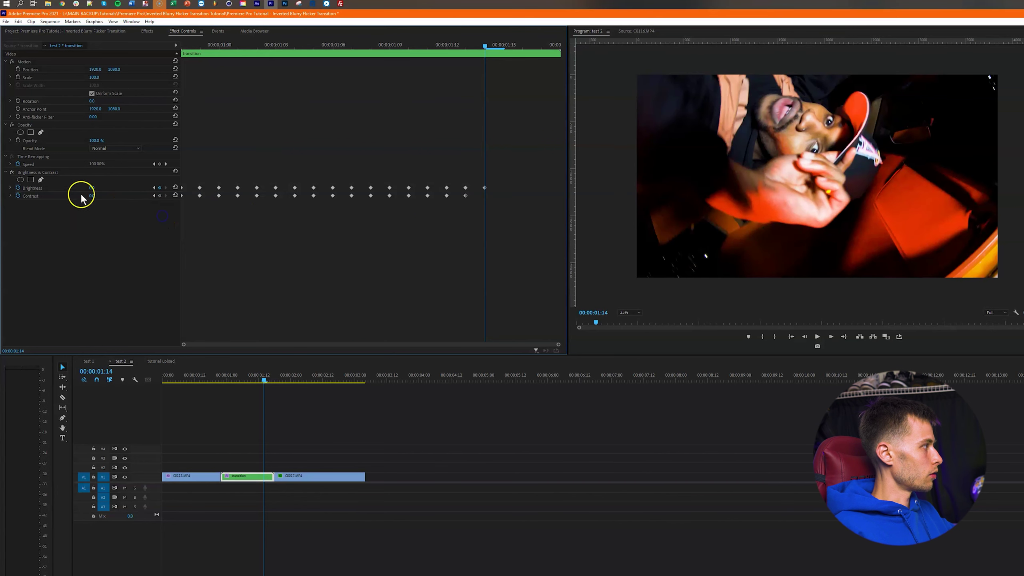
left_click(159, 196)
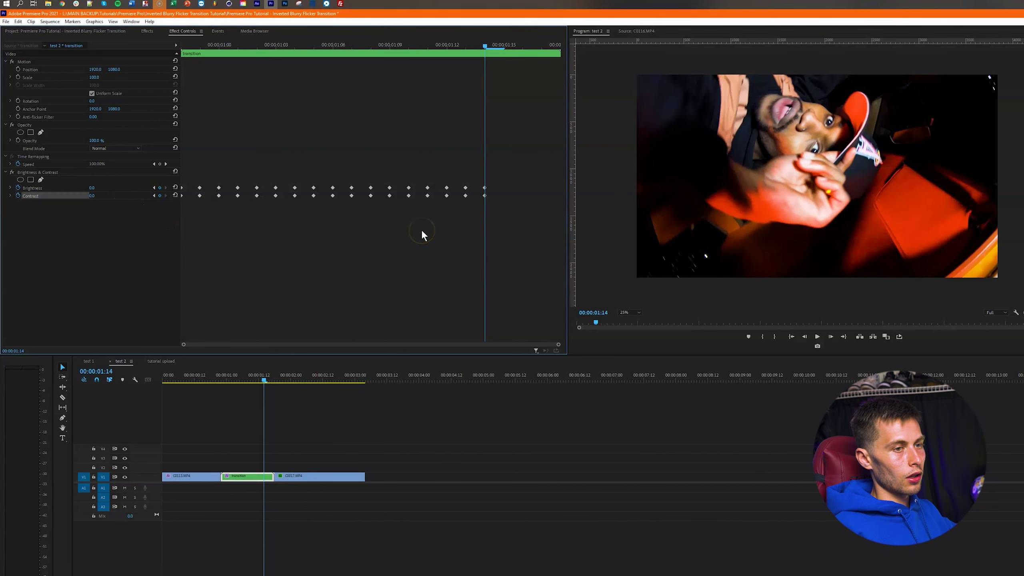
- Advance one frame to 00:00:01:15 and keyframe Brightness at -100 and Contrast at 100
key("Right")
left_click(93, 188)
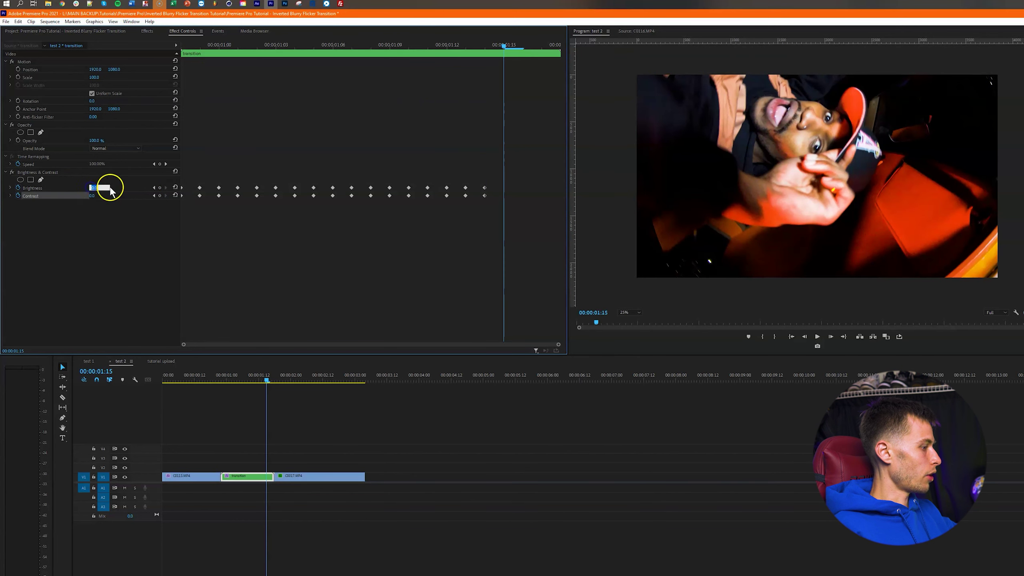
type("-100")
key("Return")
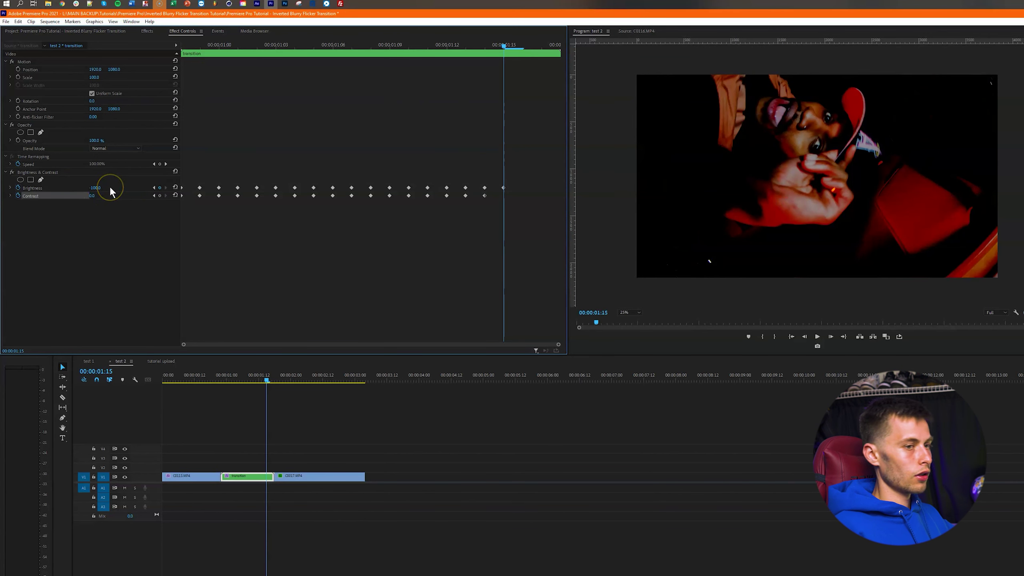
left_click(92, 195)
type("100")
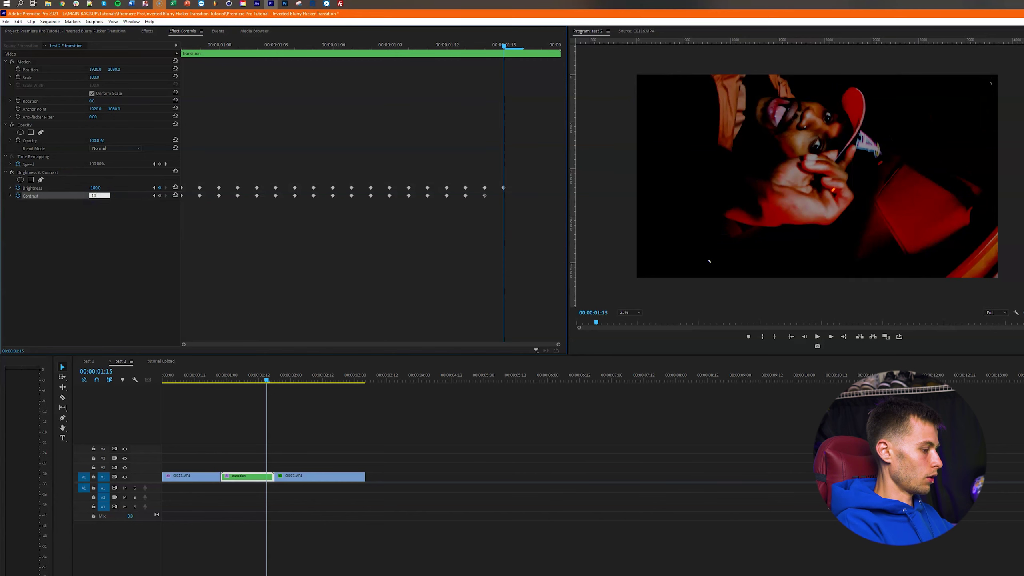
key("Return")
left_click(366, 250)
left_click(398, 248)
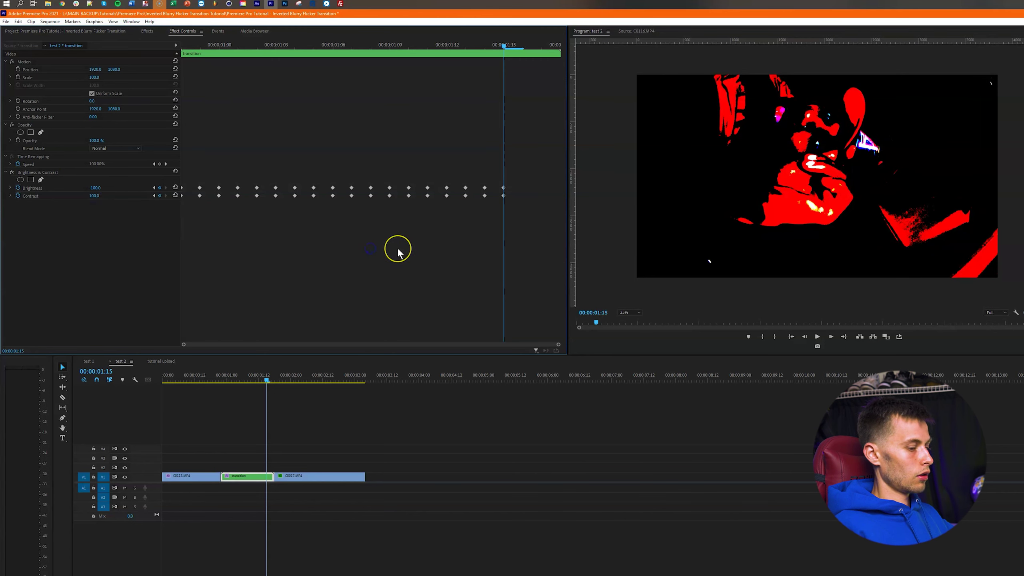
- Advance one frame to 00:00:01:16 and keyframe Brightness at 100 and Contrast at 84
key("Right")
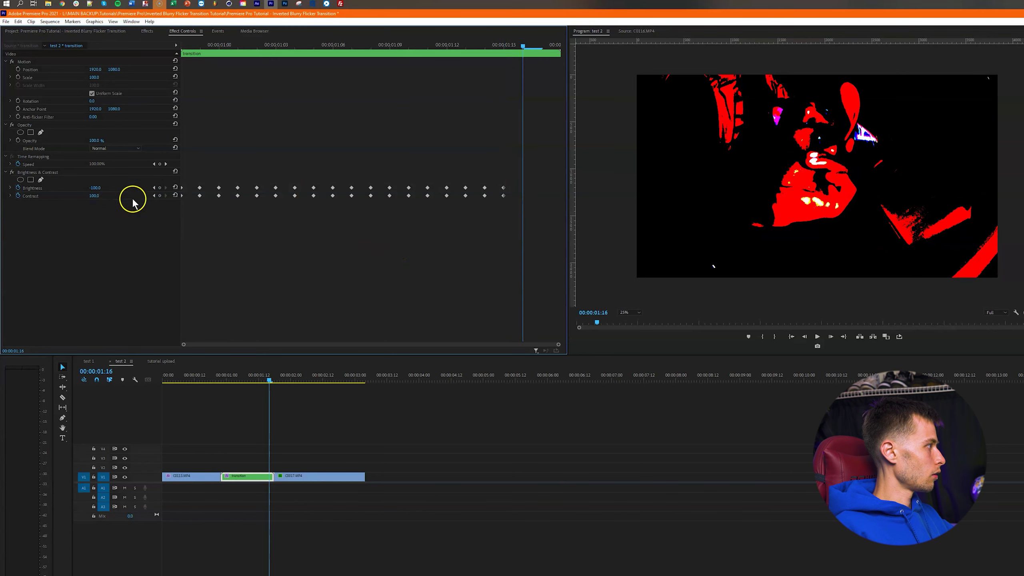
left_click(99, 187)
type("100")
key("Return")
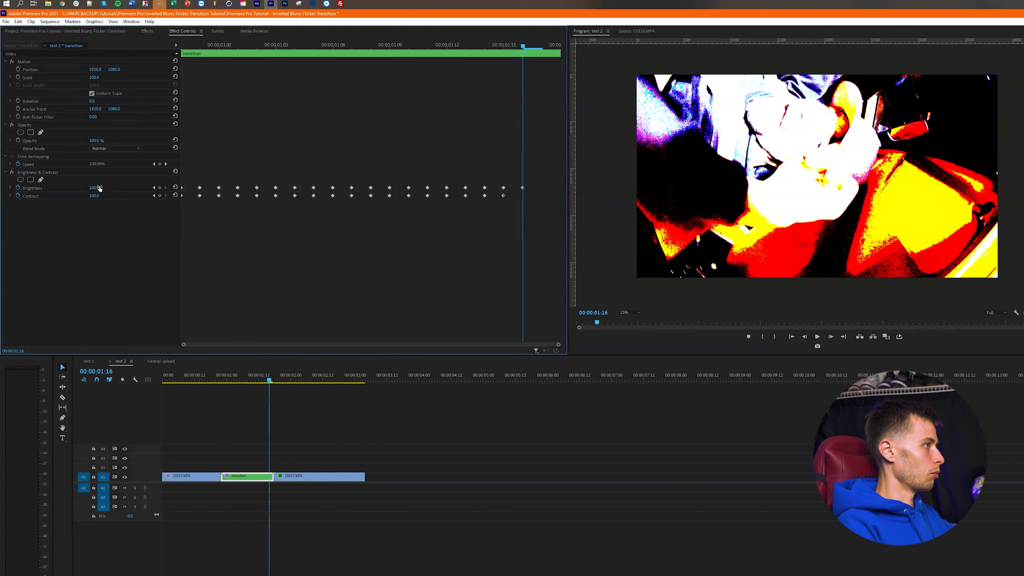
left_click(99, 196)
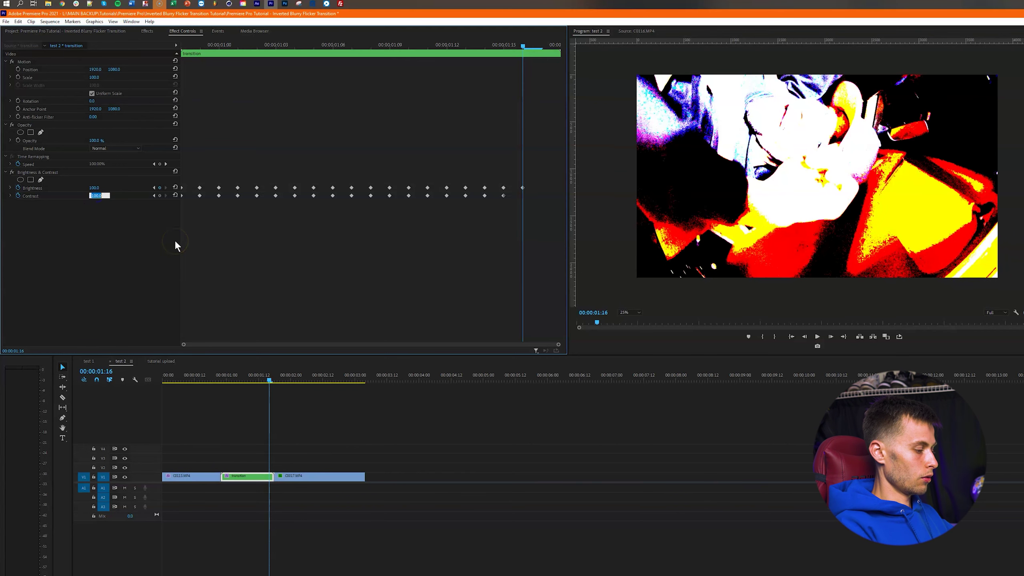
type("84")
key("Return")
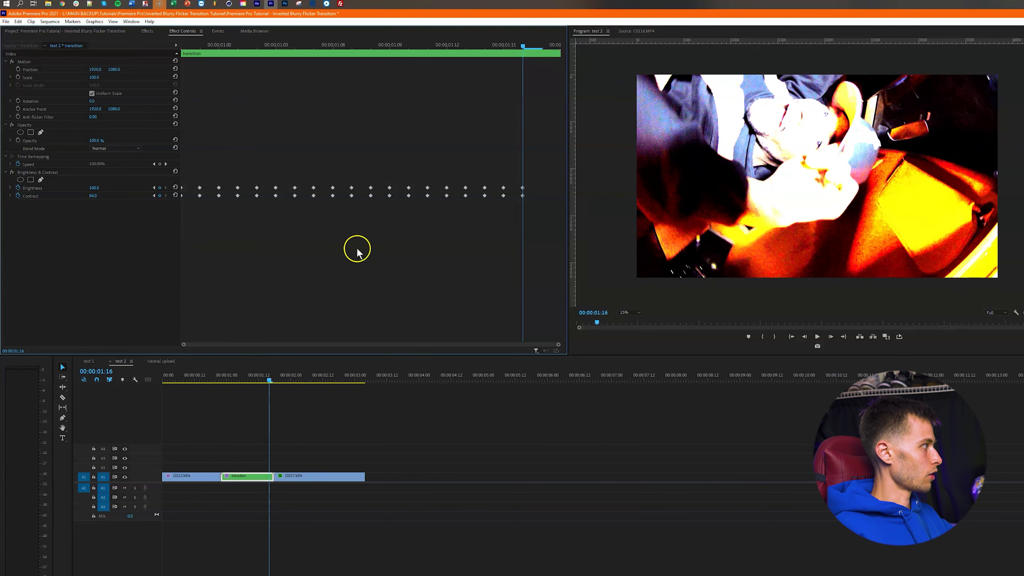
- Advance one frame to 00:00:01:17 and keyframe both Brightness and Contrast at 0
key("Right")
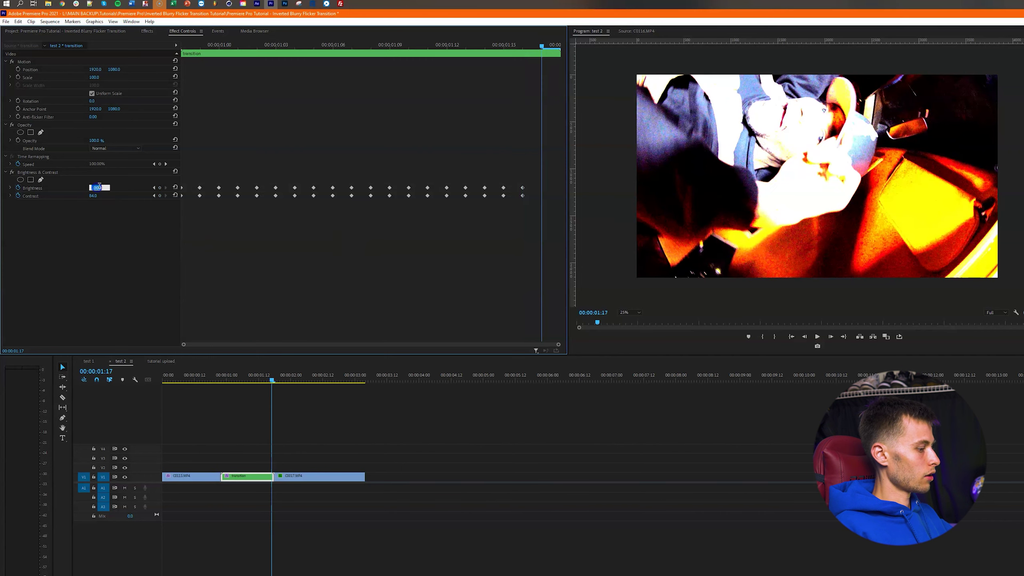
type("0")
key("Return")
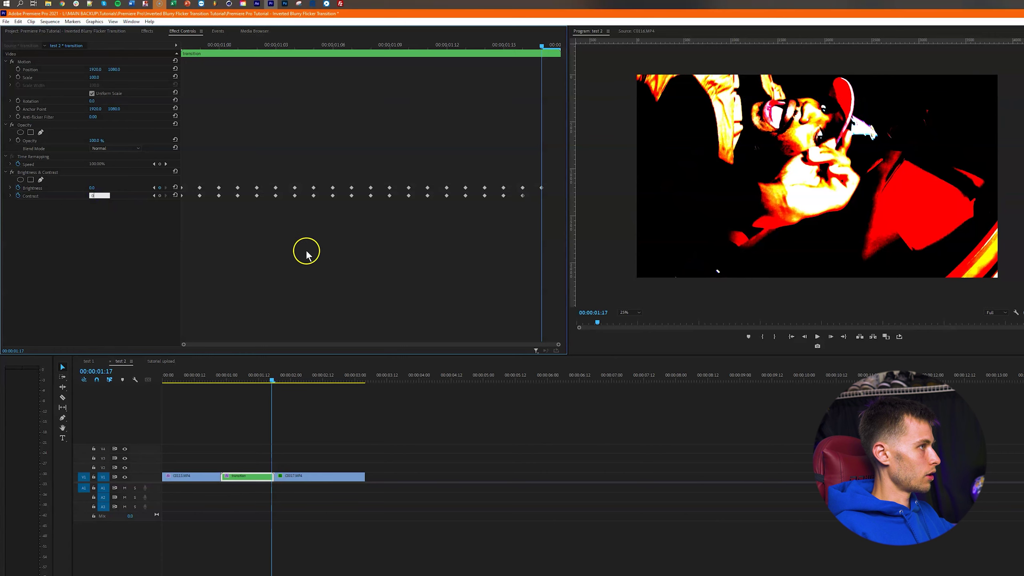
type("0")
key("Return")
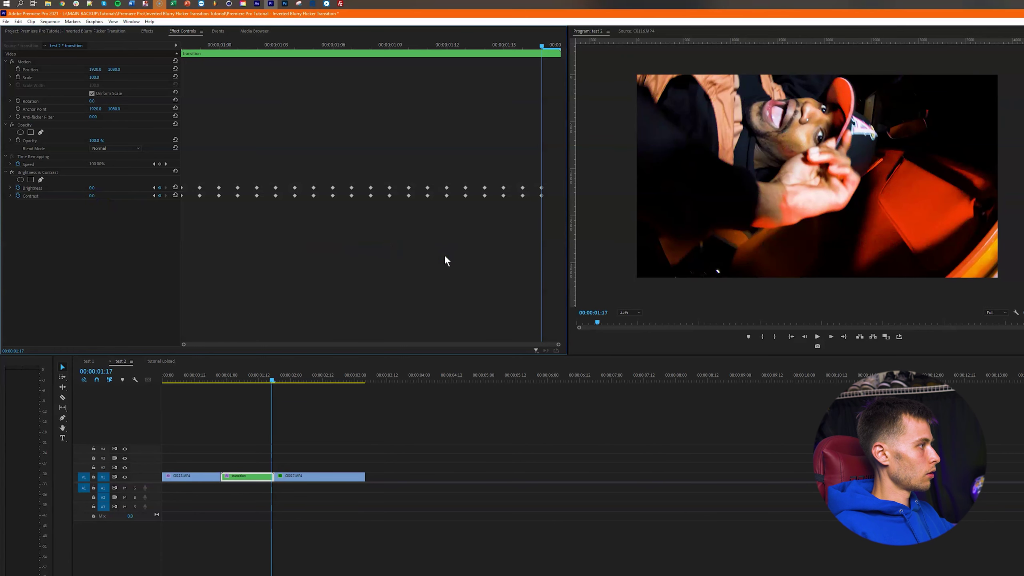
- Review the flicker by stepping back and forth through the nested transition clip, ending at its first frame, 00:00:00:22
key("Left")
key("Left")
key("Left")
key("Left")
key("Left")
key("Left")
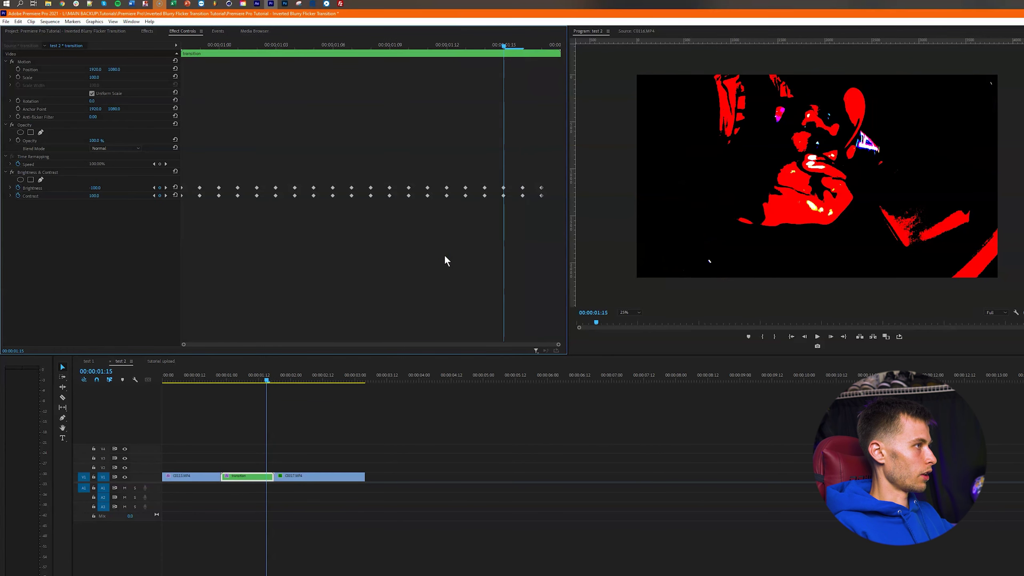
key("Left")
key("Left")
key("Left")
key("Left")
key("Left")
key("Left")
key("Left")
key("Left")
key("Left")
key("Left")
key("Left")
key("Left")
key("Left")
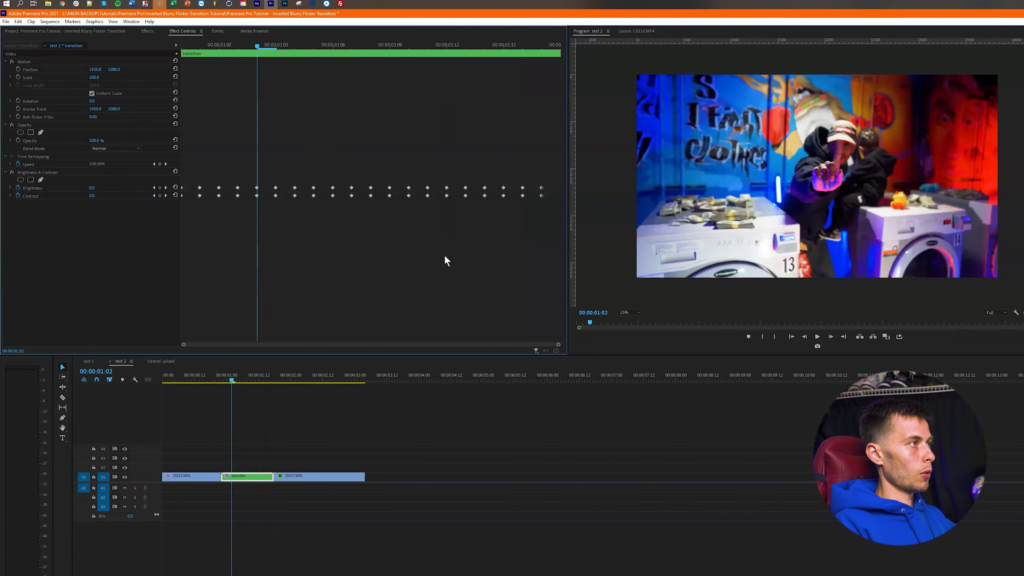
key("Left")
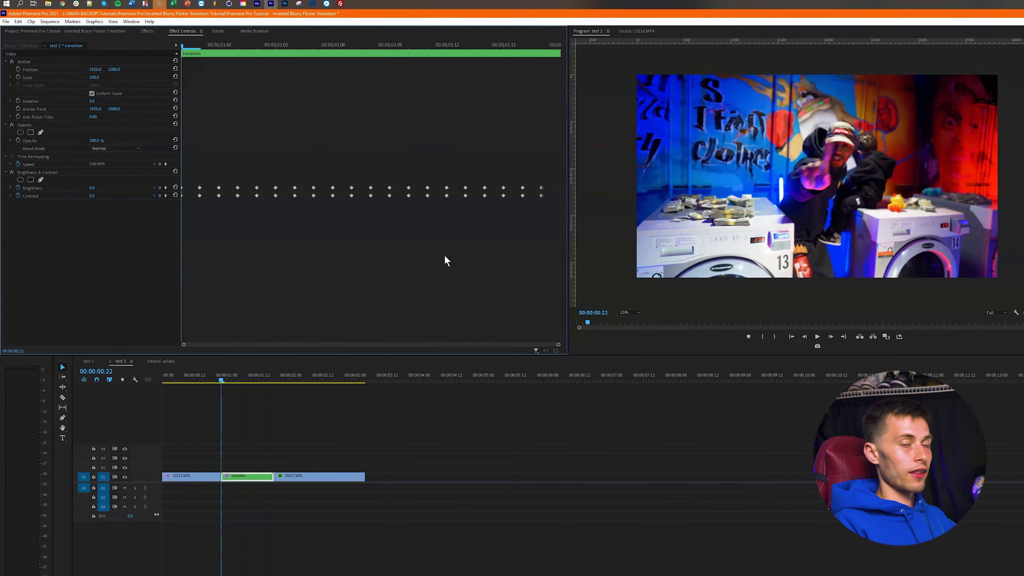
key("Right")
key("Right")
key("Right")
key("Right")
key("Right")
key("Right")
key("Right")
key("Right")
key("Right")
key("Right")
key("Right")
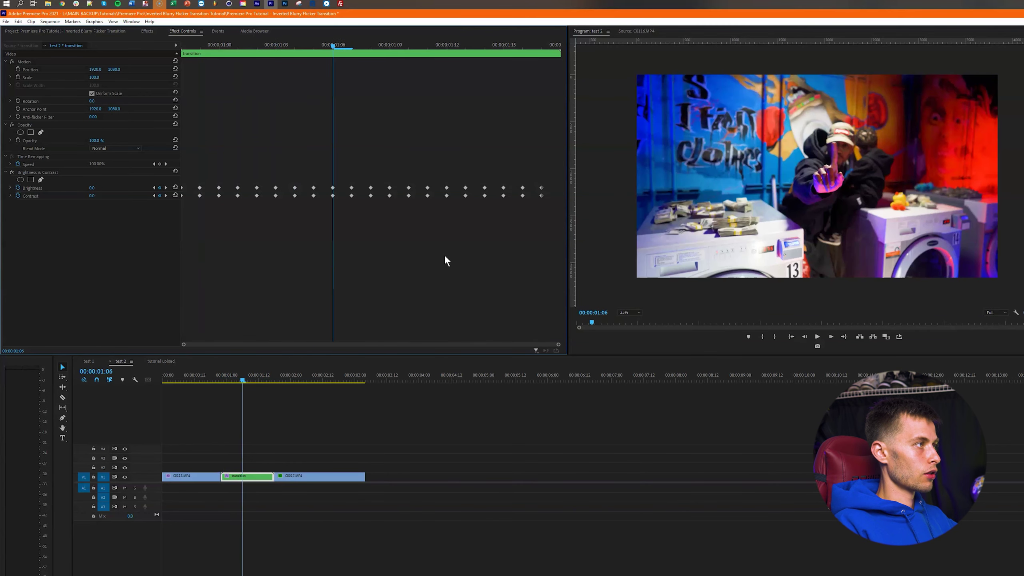
key("Right")
key("Right")
key("Right")
key("Right")
key("Right")
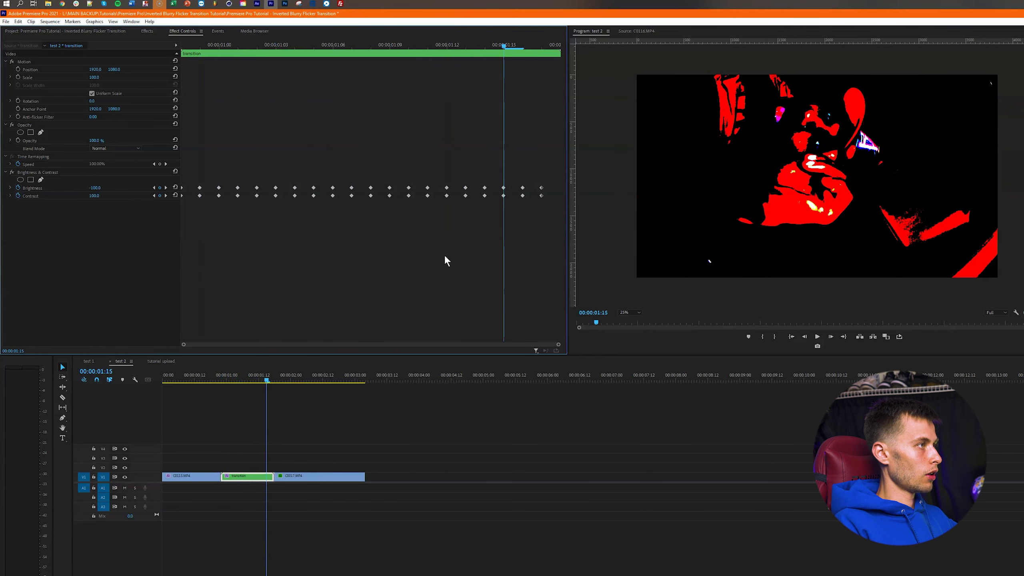
key("Left")
key("Left")
key("Left")
key("Left")
key("Left")
key("Left")
key("Left")
key("Left")
key("Left")
key("Left")
key("Left")
key("Left")
key("Left")
key("Left")
key("Left")
key("Left")
key("Left")
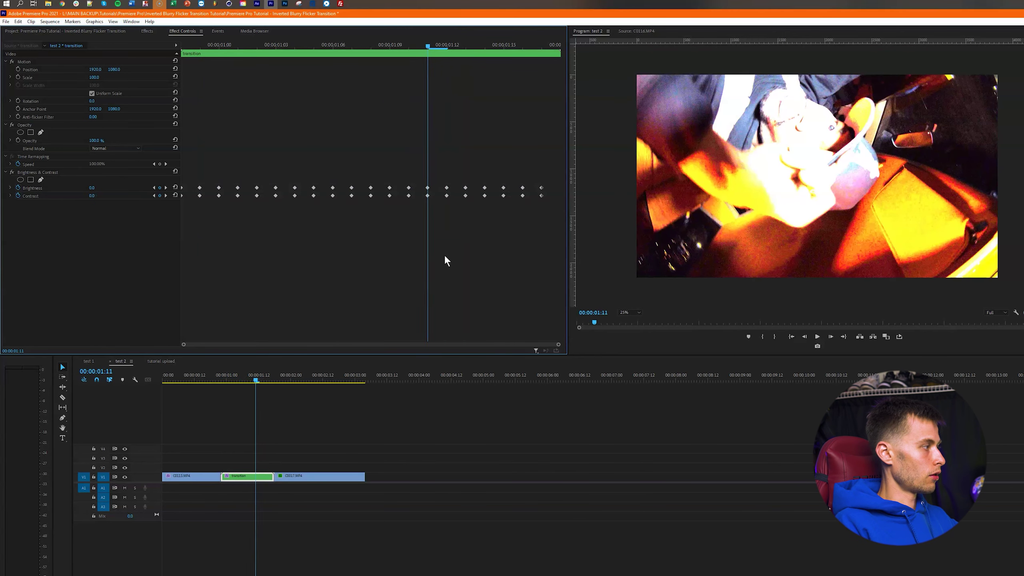
key("Right")
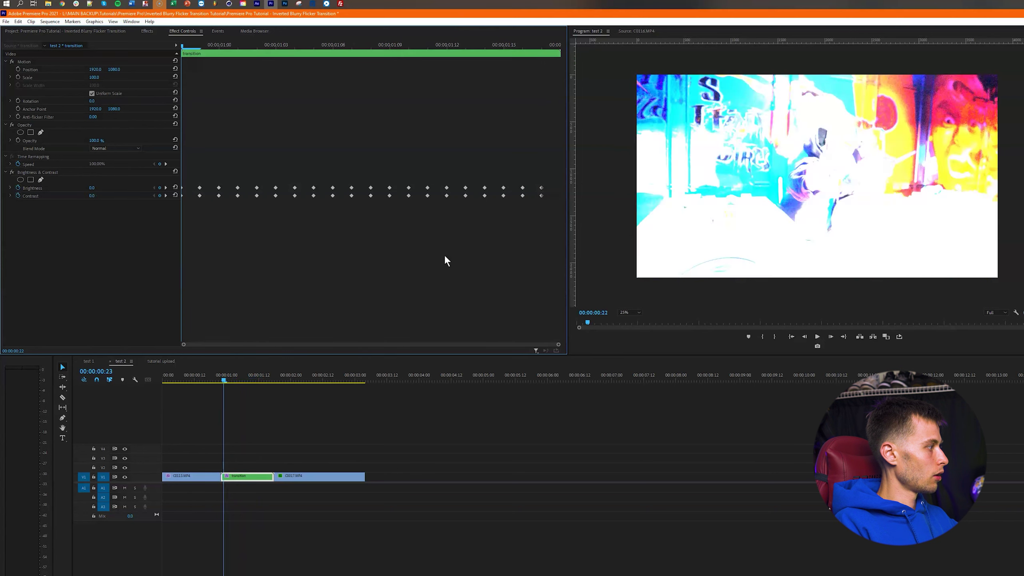
- Search the effects for "gau" and apply Gaussian Blur to the nested transition clip
left_click(147, 31)
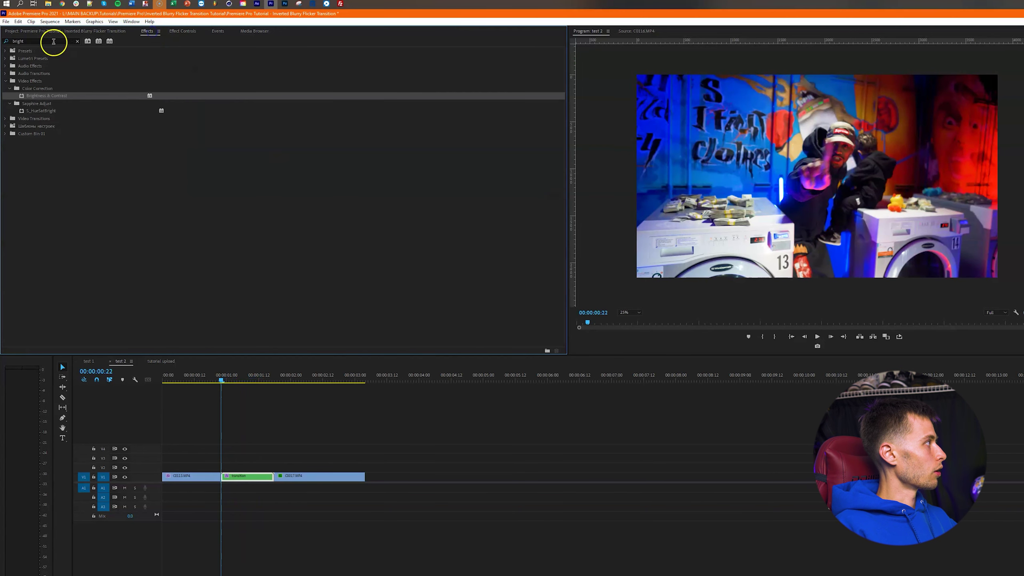
left_click(51, 42)
key("BackSpace")
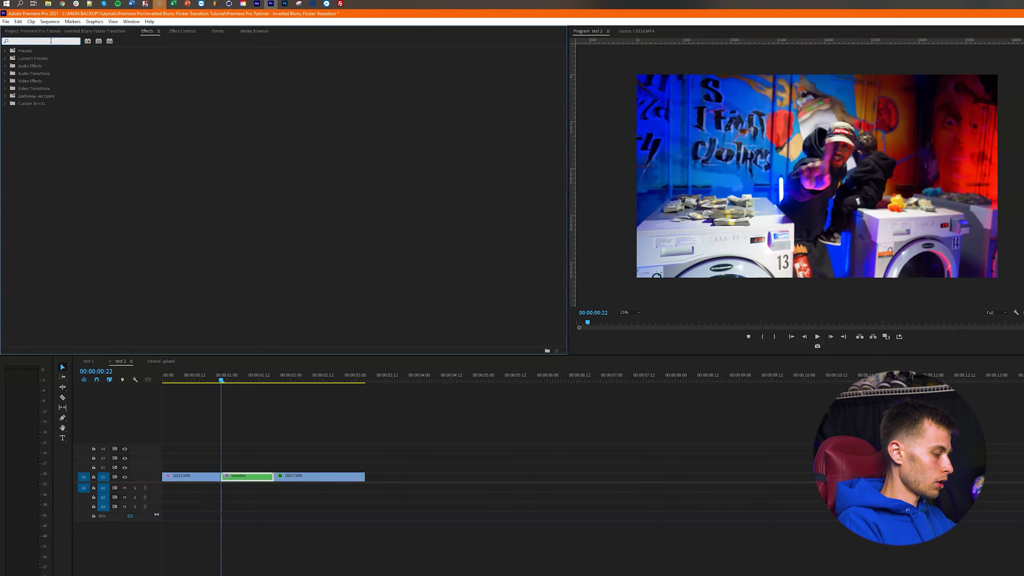
type("gau")
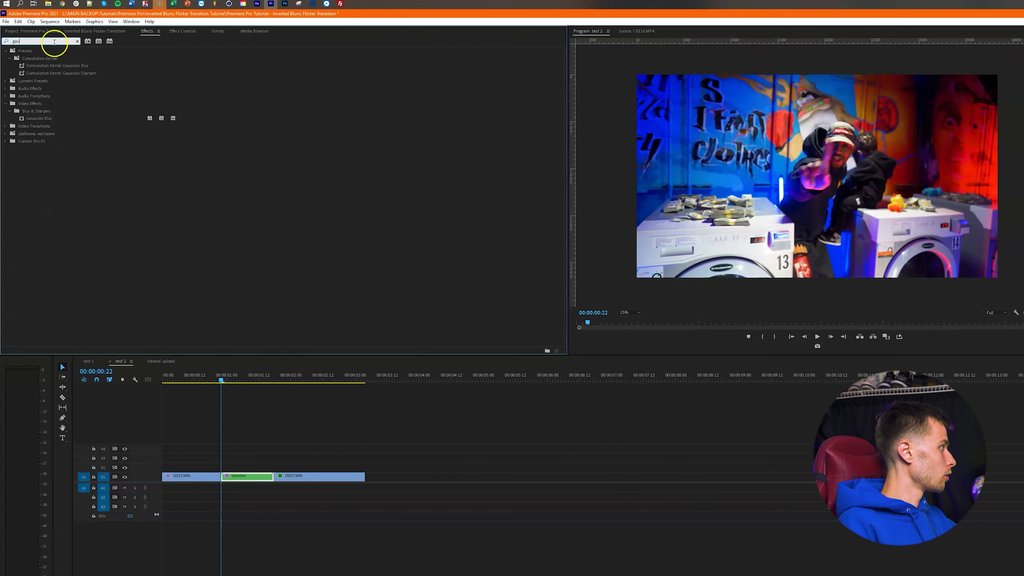
left_click_drag(39, 118, 251, 479)
- Set the Gaussian Blur's Blur Dimensions to Vertical and enable Repeat Edge Pixels
left_click(184, 31)
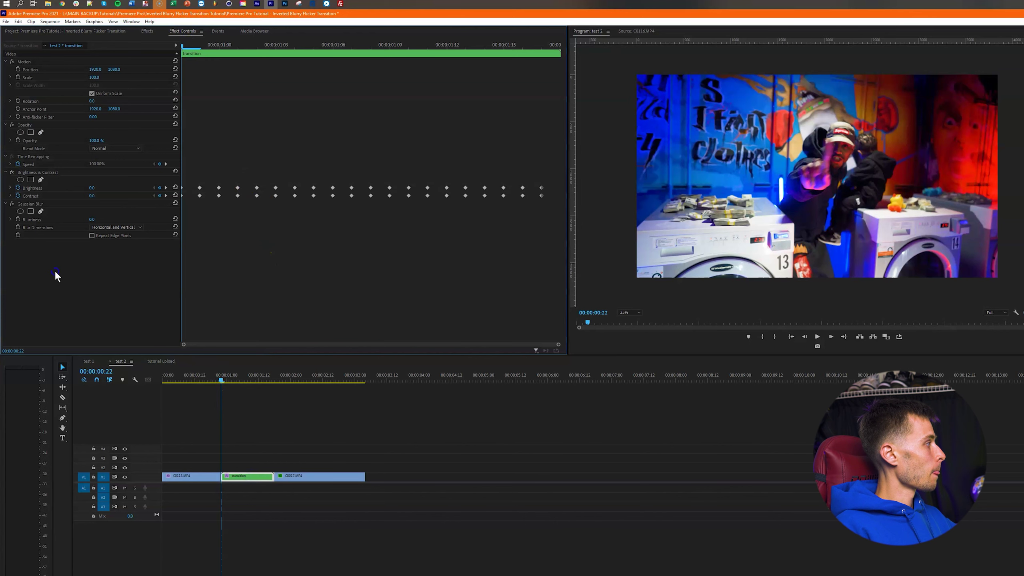
left_click(102, 226)
left_click(107, 251)
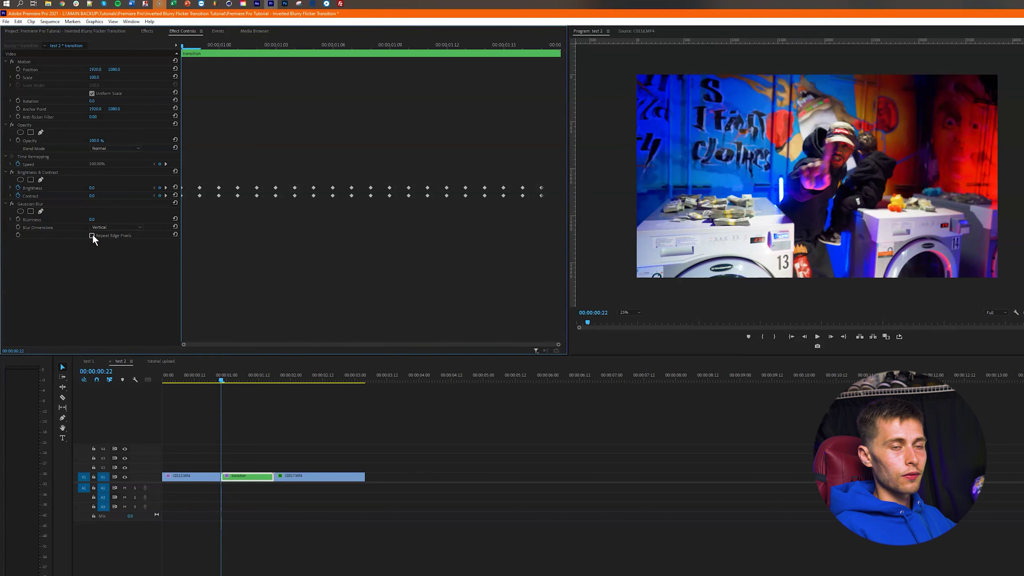
left_click(93, 236)
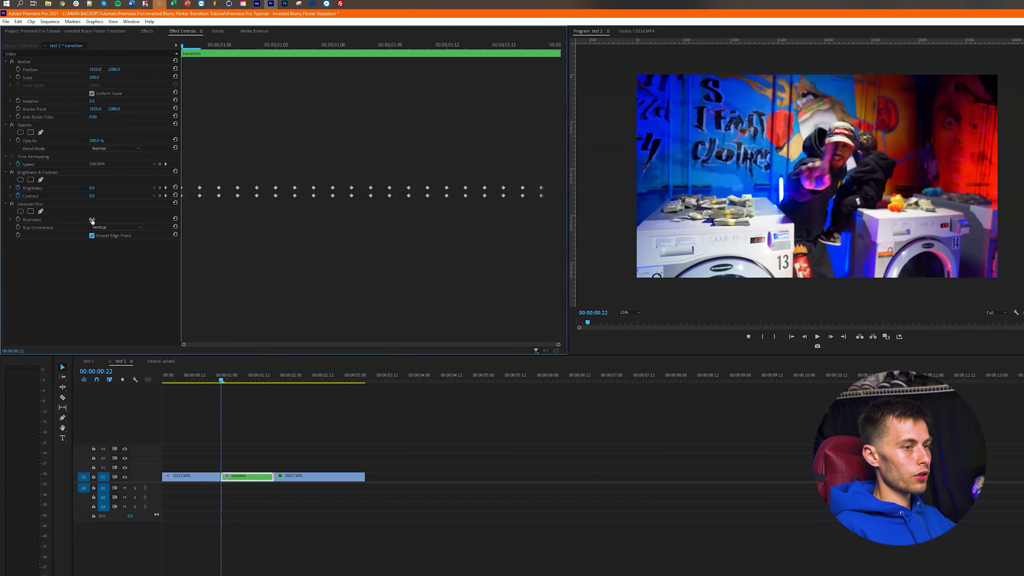
- Keyframe the Gaussian Blur's Blurriness at 0 on the clip's first frame, 00:00:00:22, and at 185 at 00:00:01:08
left_click(17, 219)
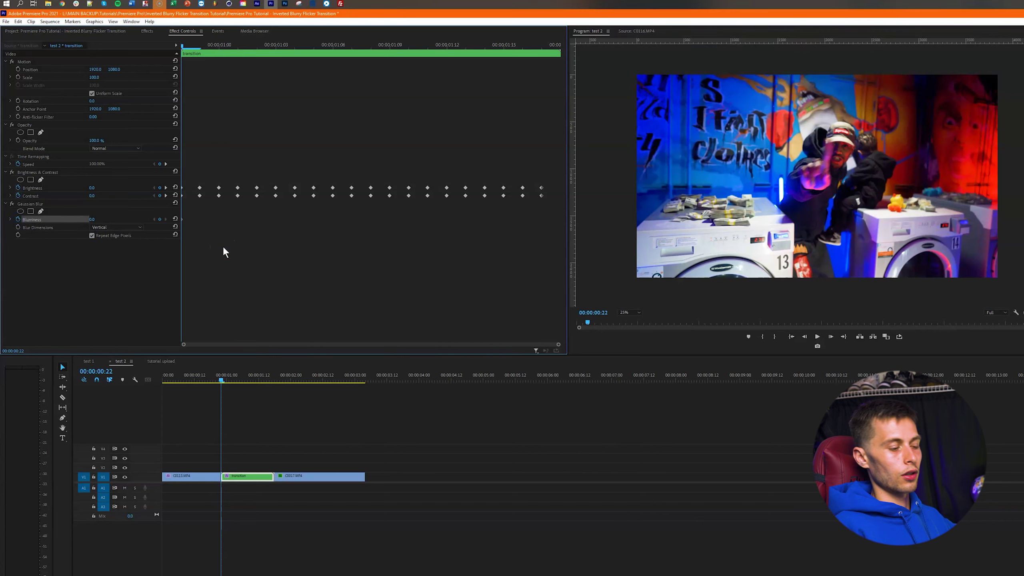
key("Right")
key("Right")
key("Right")
key("Right")
key("Right")
key("Right")
key("Right")
key("Right")
key("Right")
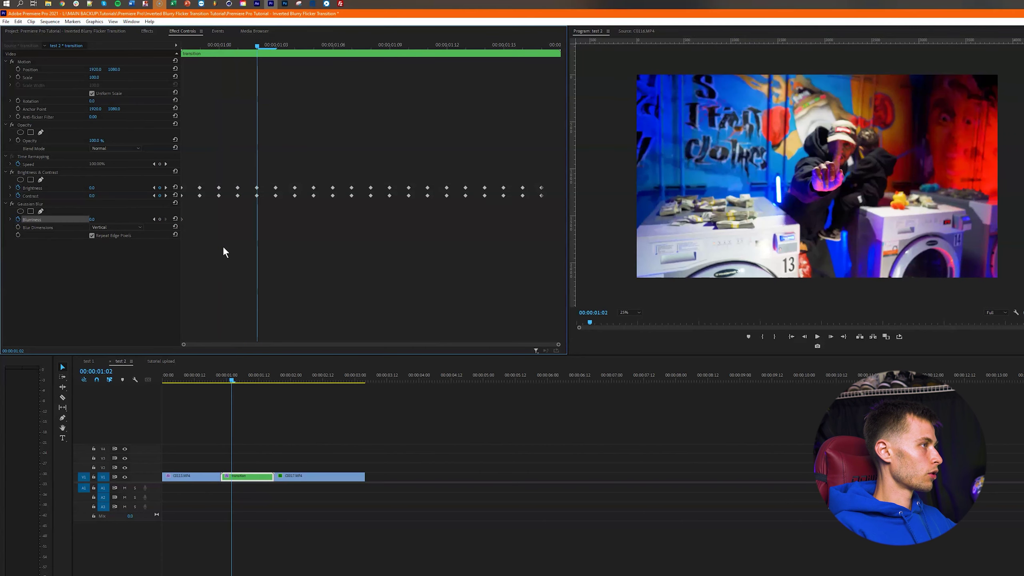
key("Right")
key("Right")
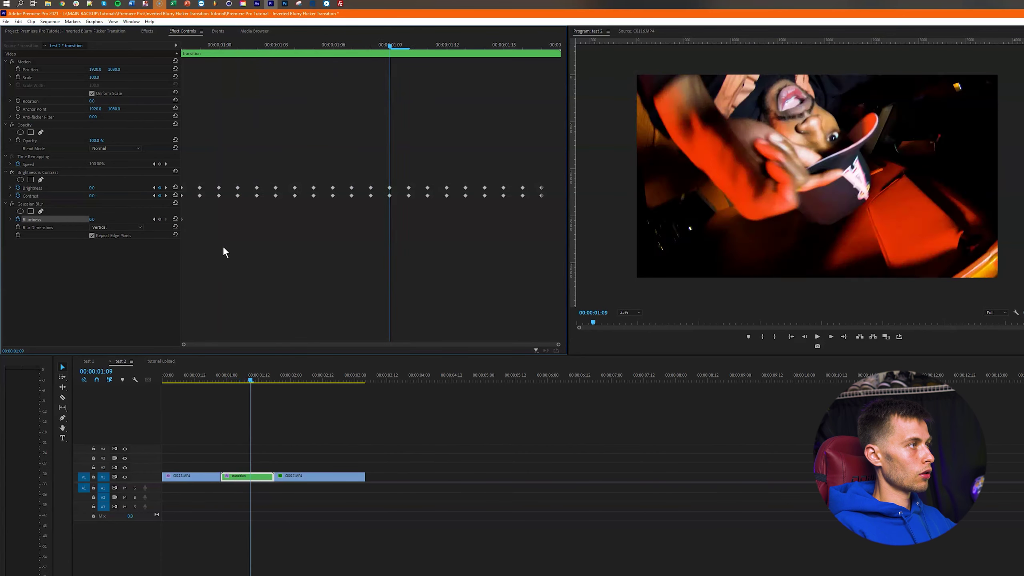
key("Left")
key("Left")
key("Right")
left_click_drag(92, 219, 197, 214)
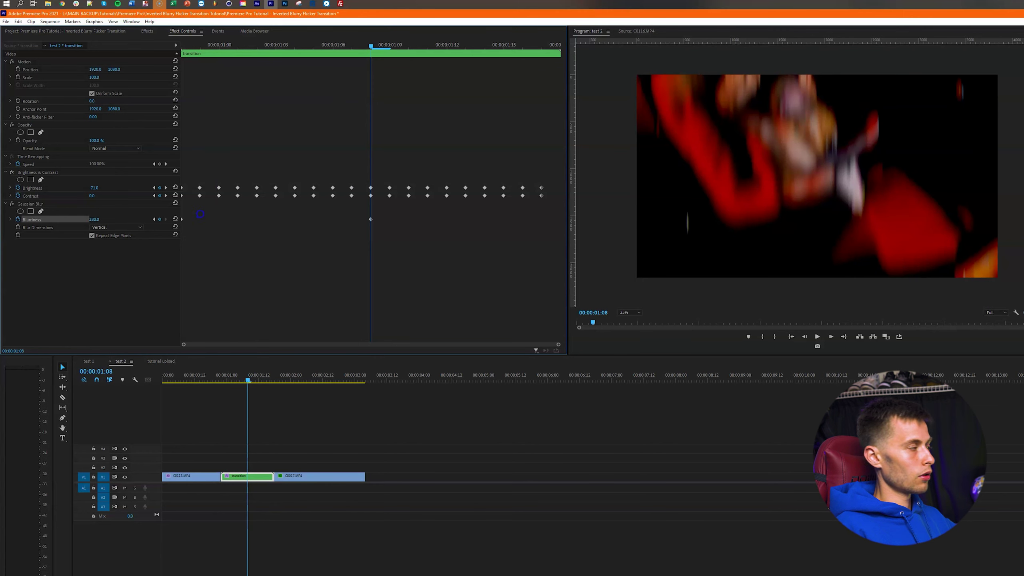
left_click(94, 219)
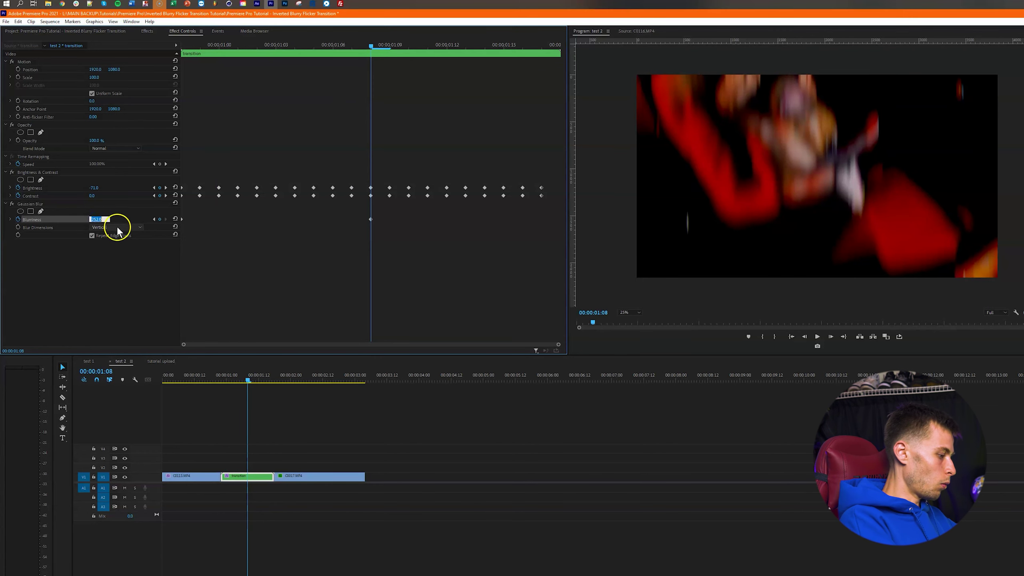
key("Return")
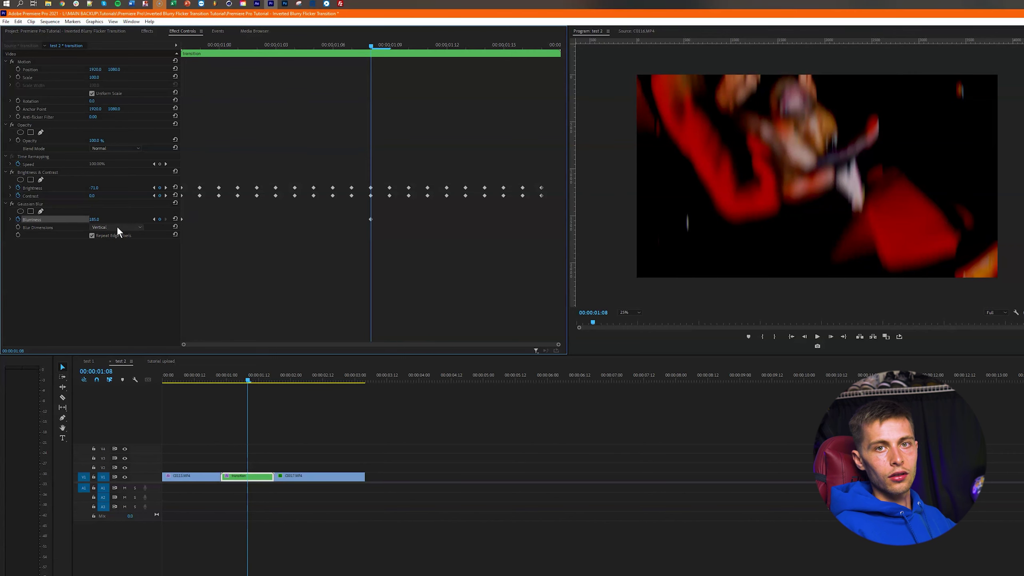
left_click(299, 237)
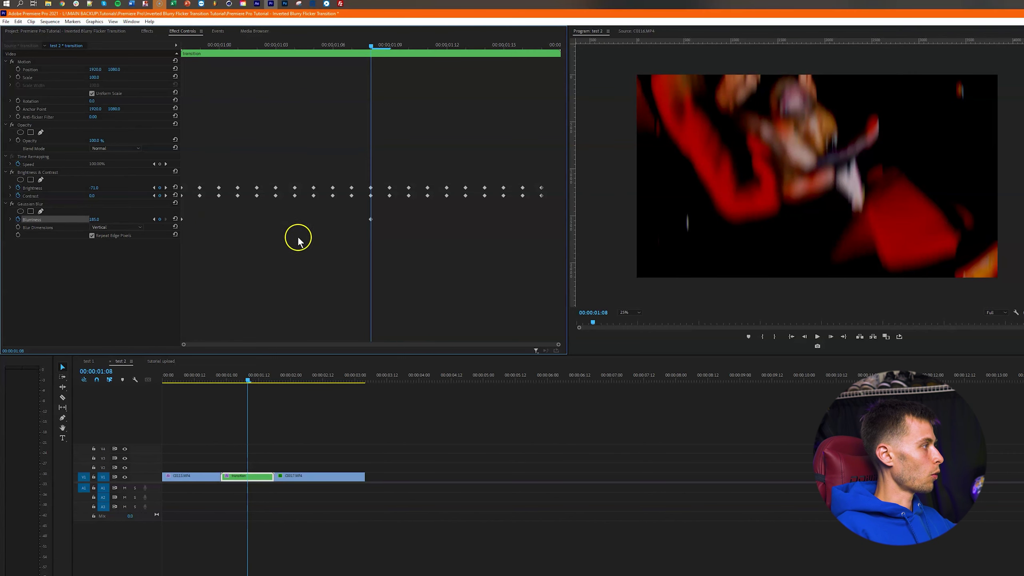
- Keyframe Blurriness at 0 at 00:00:01:17 and move that keyframe to the very end of the nested clip
key("space")
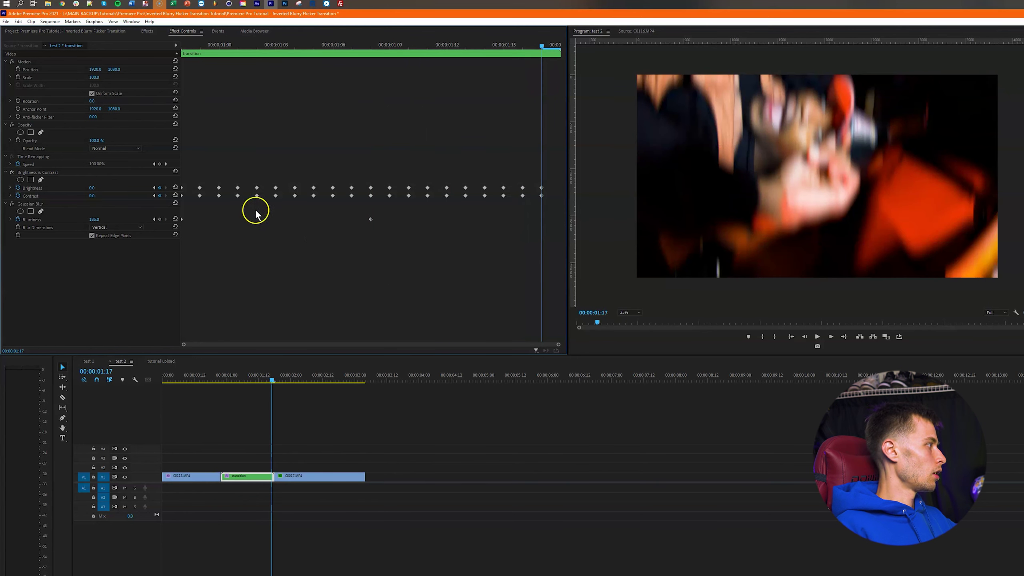
left_click(94, 220)
type("0")
key("Return")
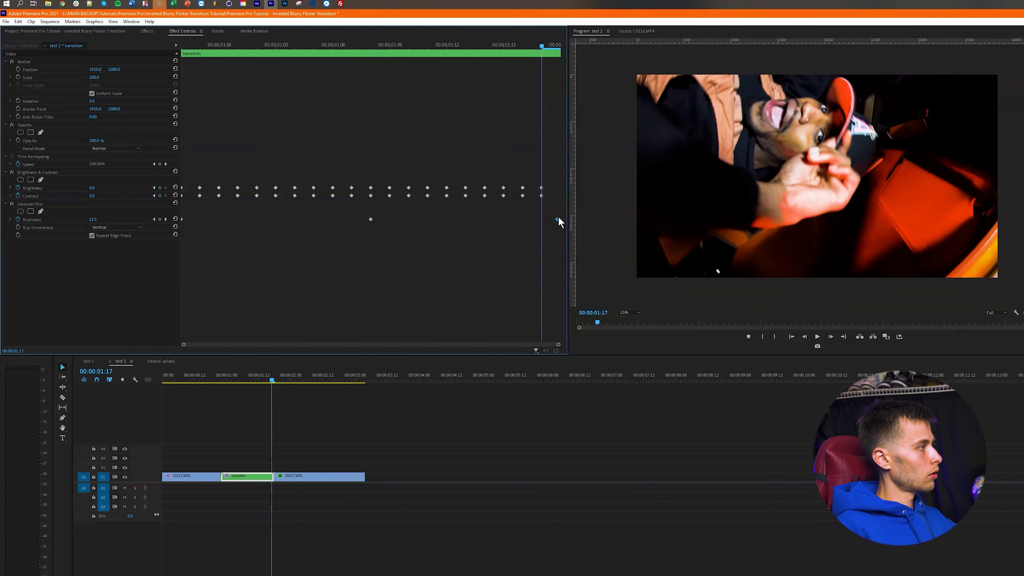
- Review the blur frame by frame backwards through the nested transition clip to its first frame, 00:00:00:22
key("Left")
key("Left")
key("Left")
key("Left")
key("Left")
key("Left")
key("Left")
key("Left")
key("Left")
key("Left")
key("Left")
key("Left")
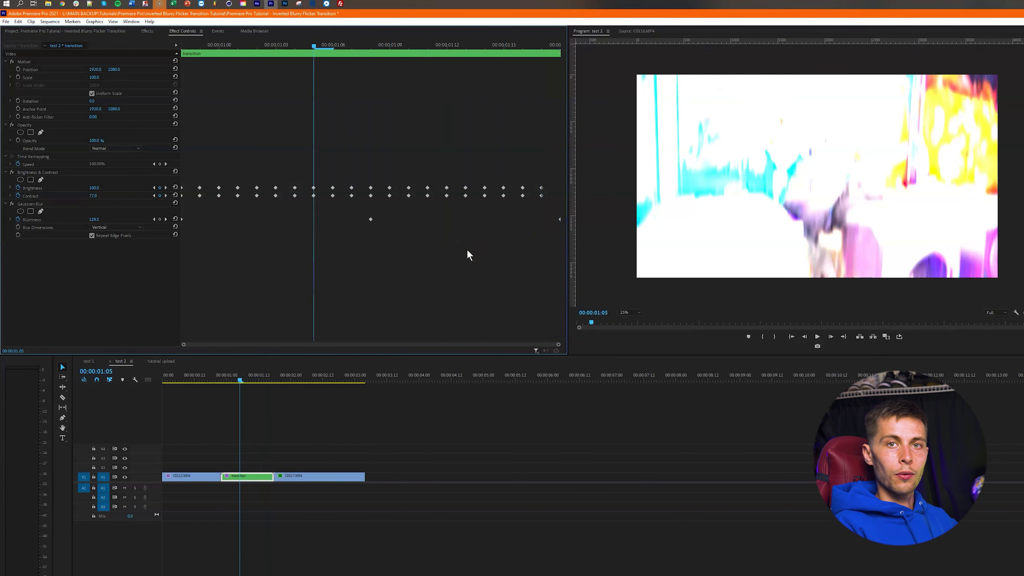
key("Left")
key("Left")
key("Left")
key("Left")
key("Left")
key("Left")
key("Left")
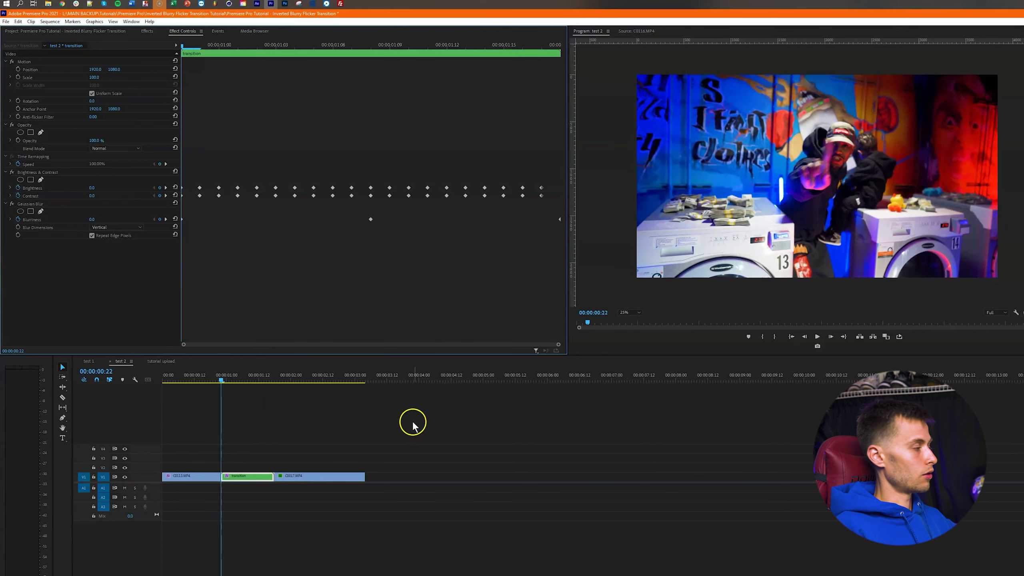
- Search the effects for "invert", apply the Channel video effect Invert to the nested transition clip, and save the project
left_click(146, 31)
left_click(61, 40)
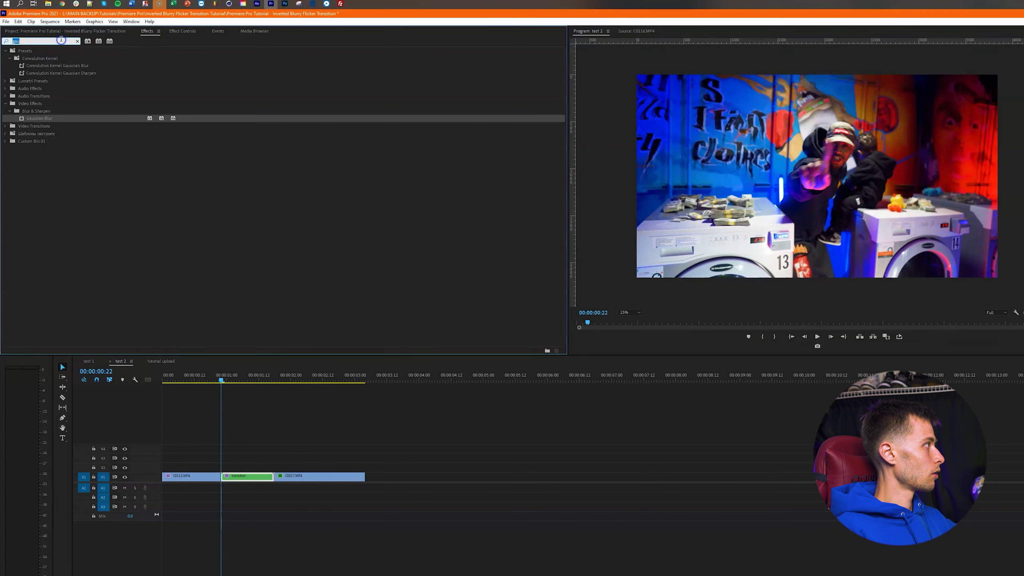
type("invert")
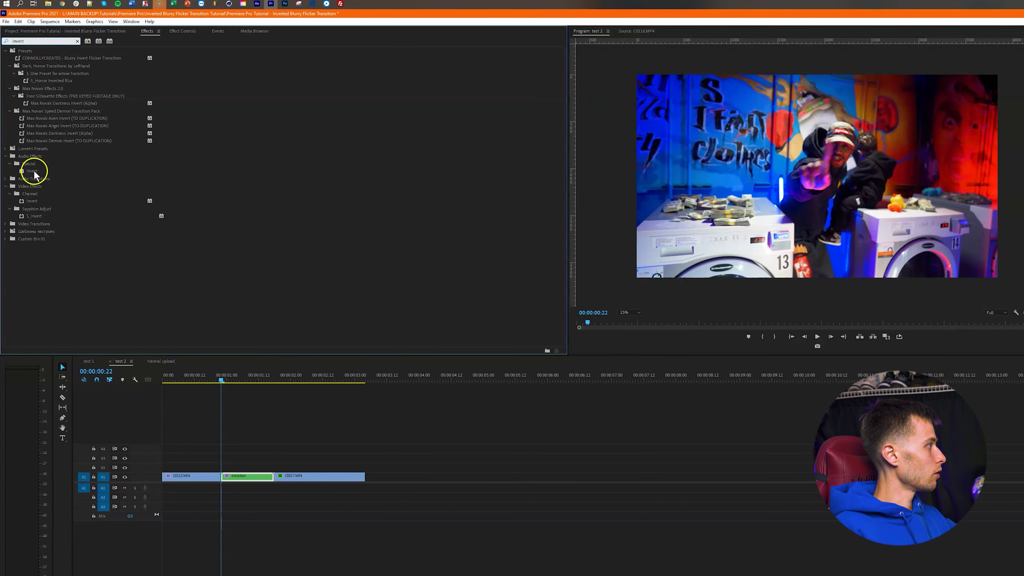
left_click_drag(32, 201, 156, 279)
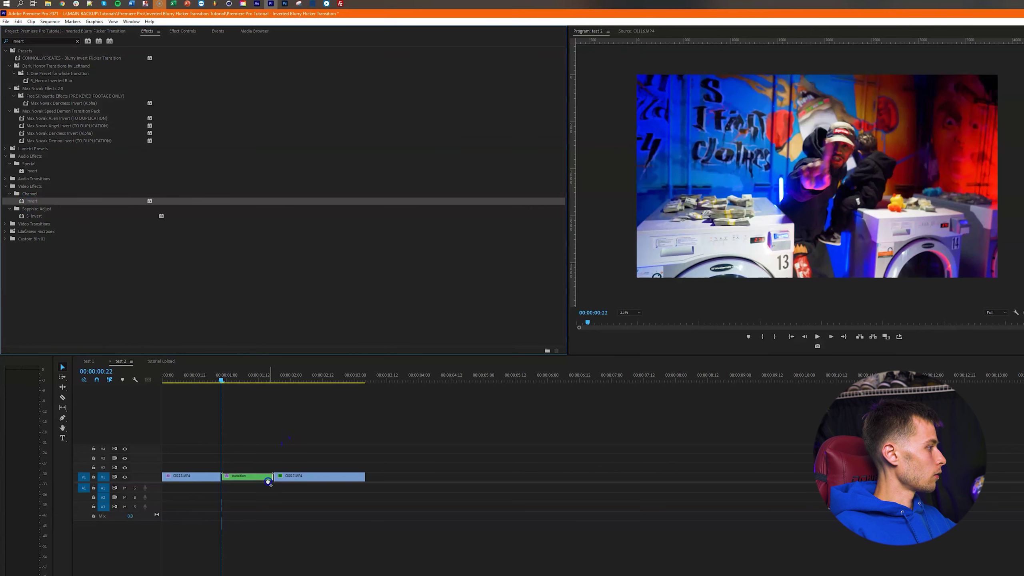
left_click_drag(268, 482, 256, 478)
key("ctrl+s")
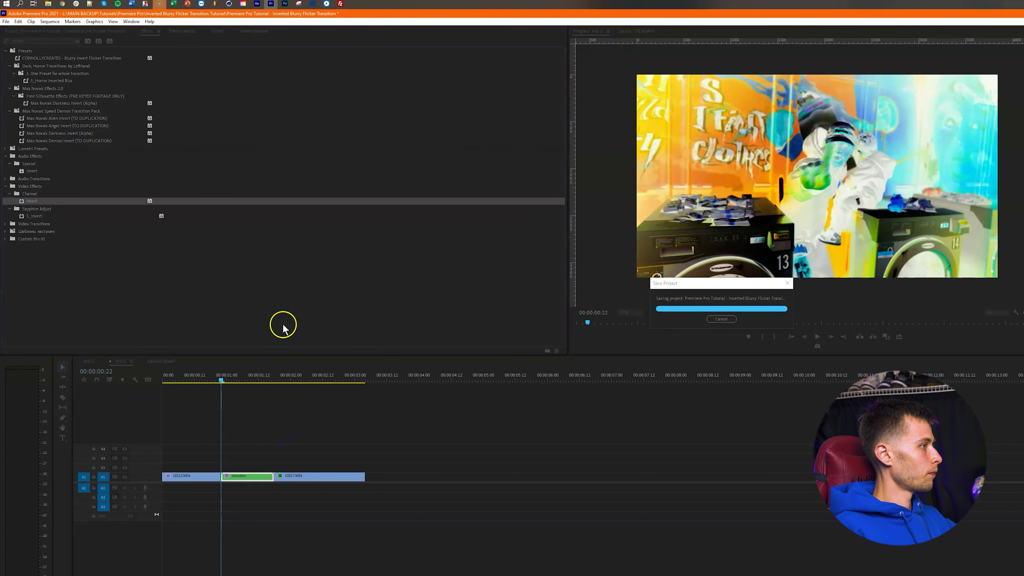
- Set the Invert effect's Channel to Luminance
left_click(182, 31)
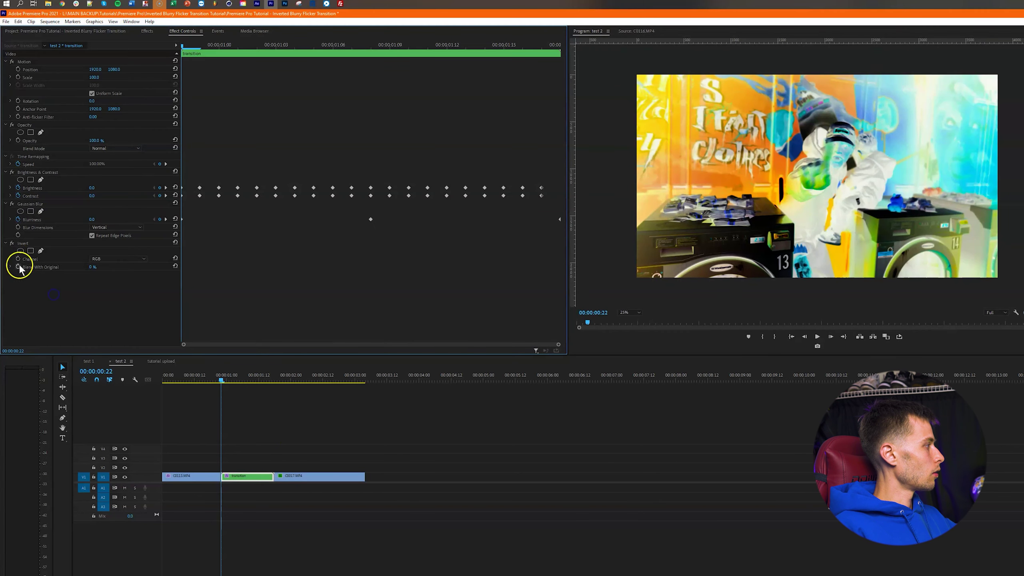
left_click(104, 261)
left_click(108, 347)
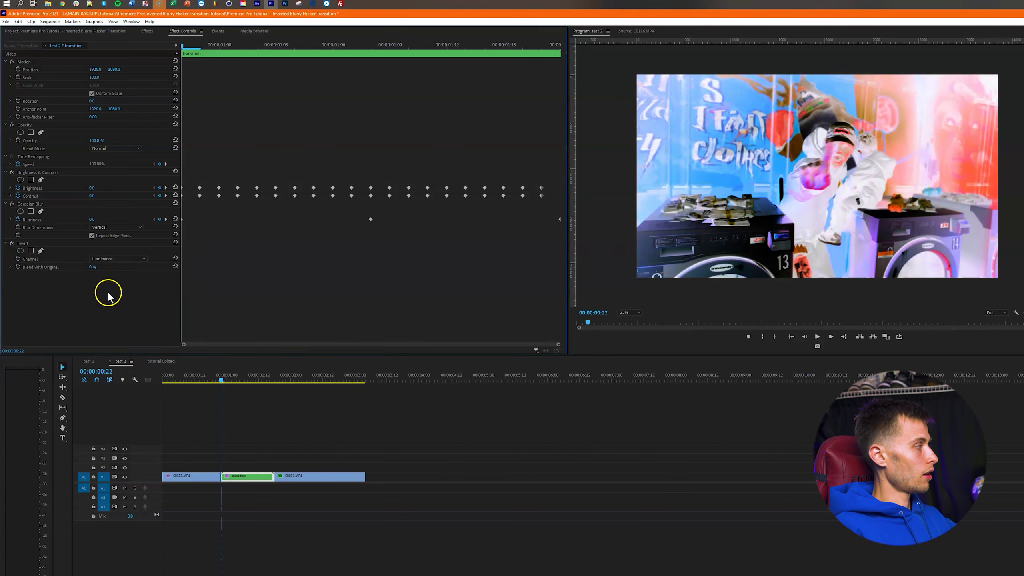
- Keyframe the Invert effect's Blend With Original at 0% at 00:00:00:22 and at 00:00:01:08
left_click(18, 268)
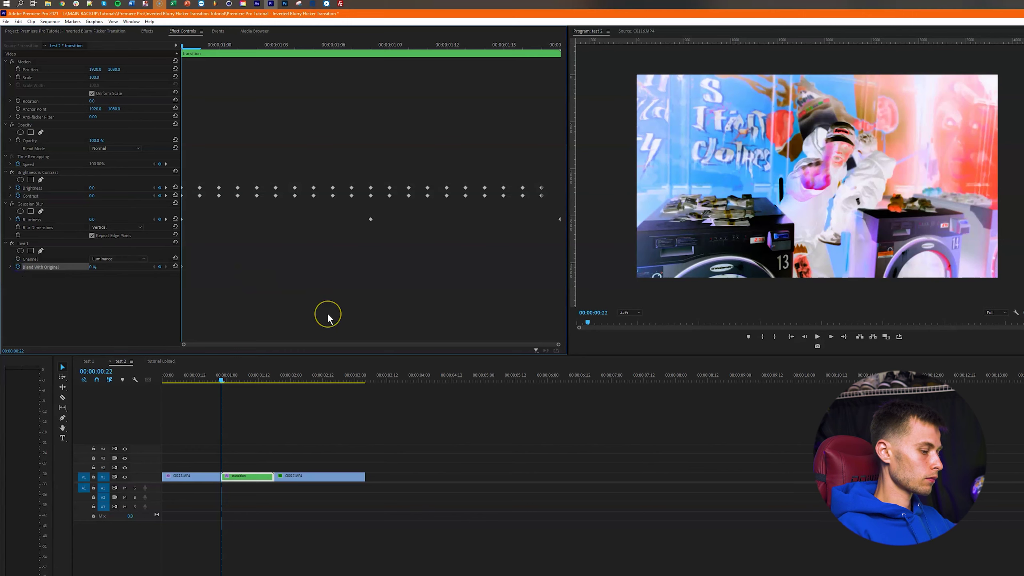
key("space")
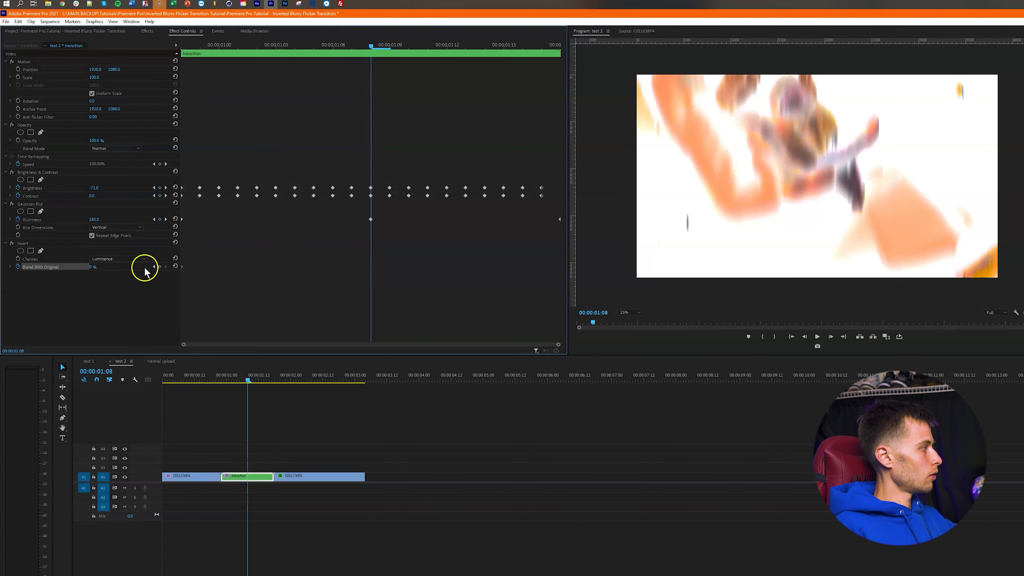
left_click(187, 293)
- Add a Blend With Original keyframe at 00:00:01:17 and move it to the very end of the nested clip
key("Right")
key("Right")
key("Right")
key("Right")
key("Right")
key("Right")
key("Right")
key("Right")
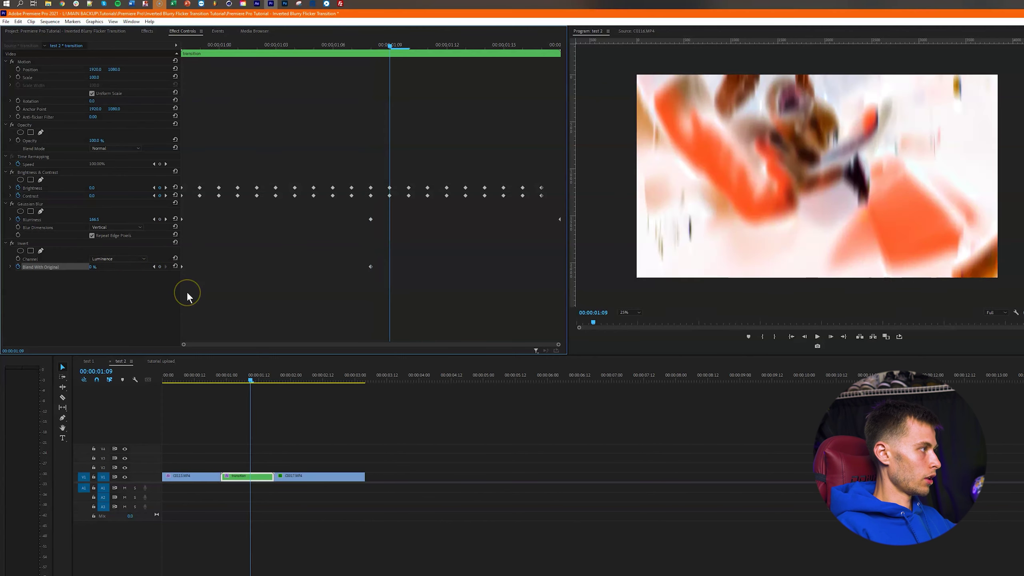
key("Right")
key("Right")
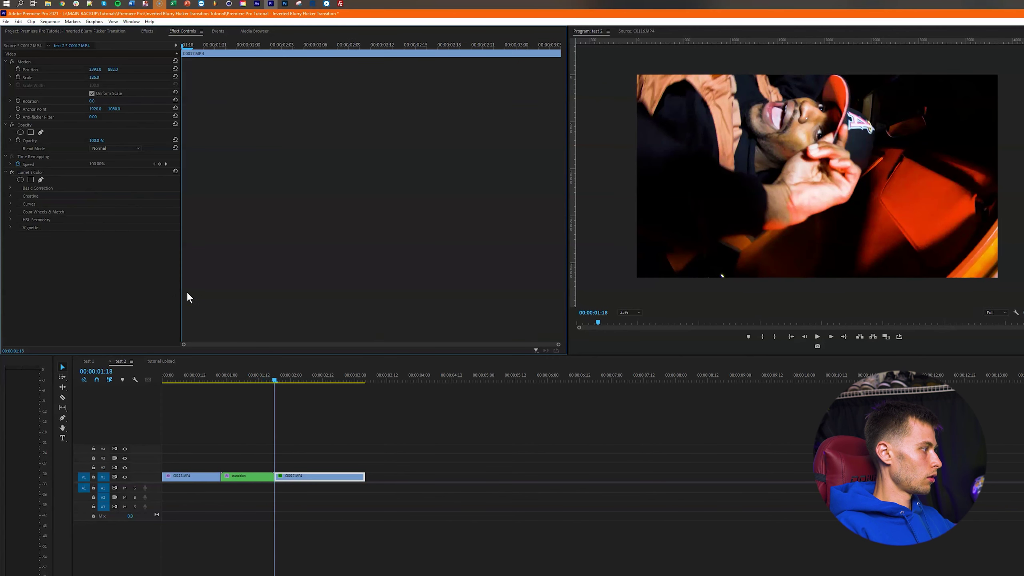
key("Left")
left_click(249, 264)
left_click(160, 266)
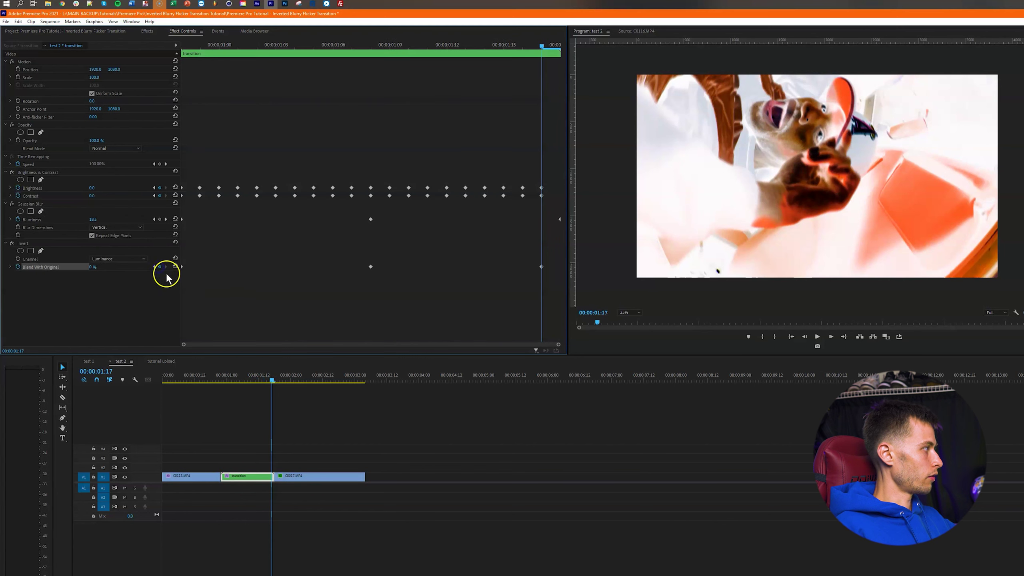
left_click_drag(560, 269, 559, 269)
left_click(522, 282)
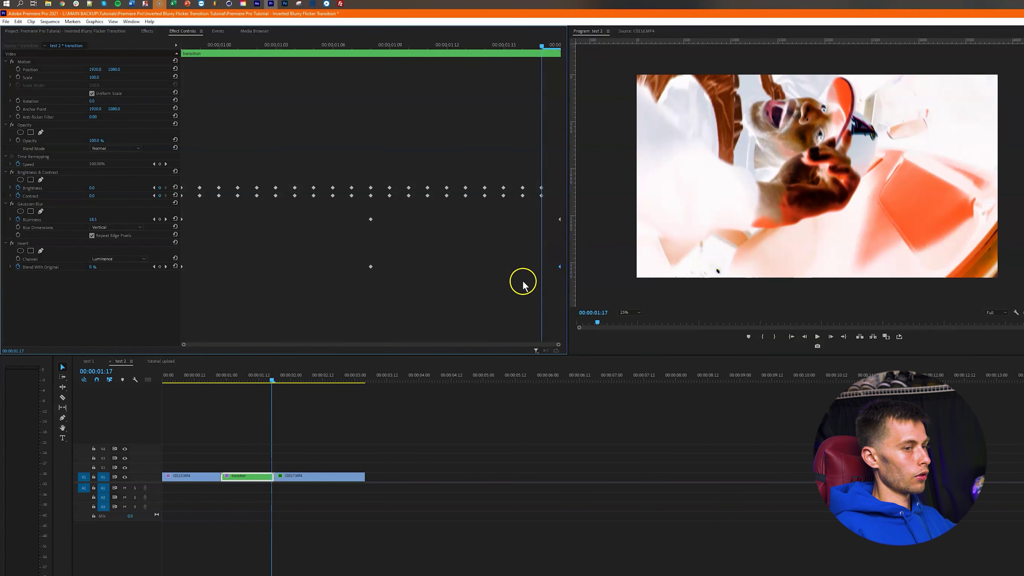
- Set the last Blend With Original keyframe to 100% at 00:00:01:17, then place it at the very end of the clip
left_click(559, 269)
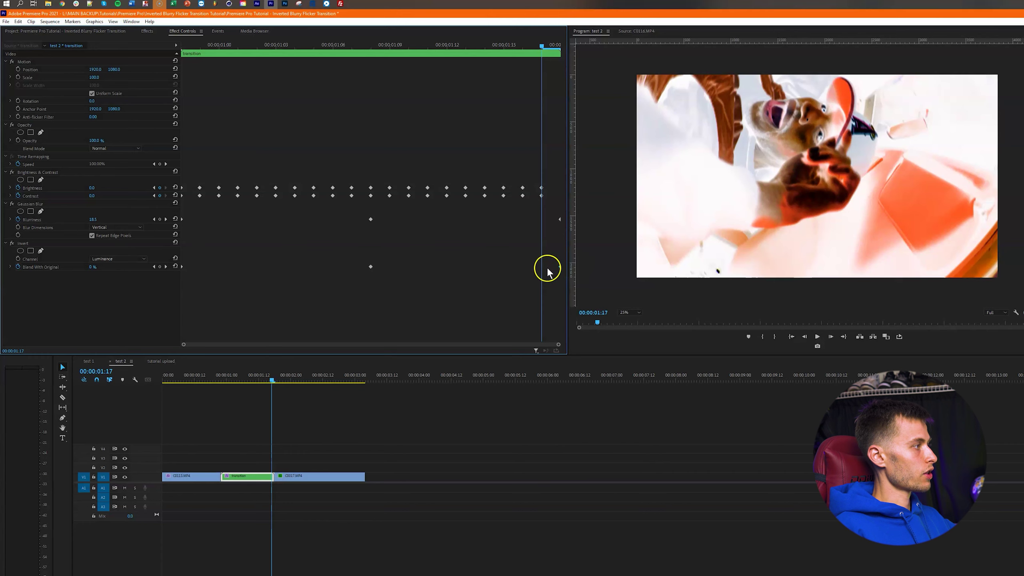
left_click(93, 267)
type("100")
left_click(209, 276)
left_click(543, 268)
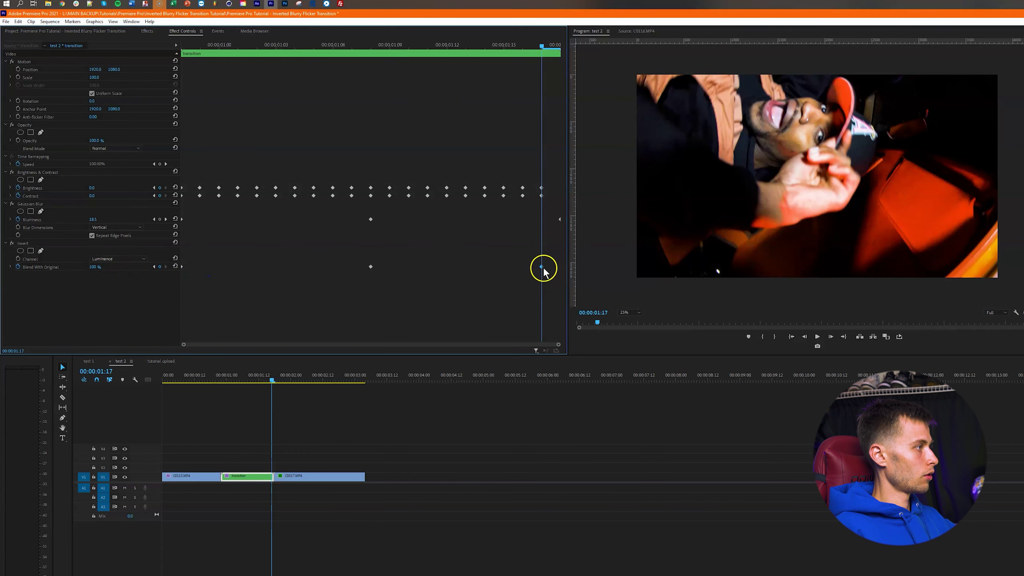
left_click_drag(543, 268, 566, 269)
- Set the first Blend With Original keyframe, at 00:00:00:22, to 100%
left_click(155, 266)
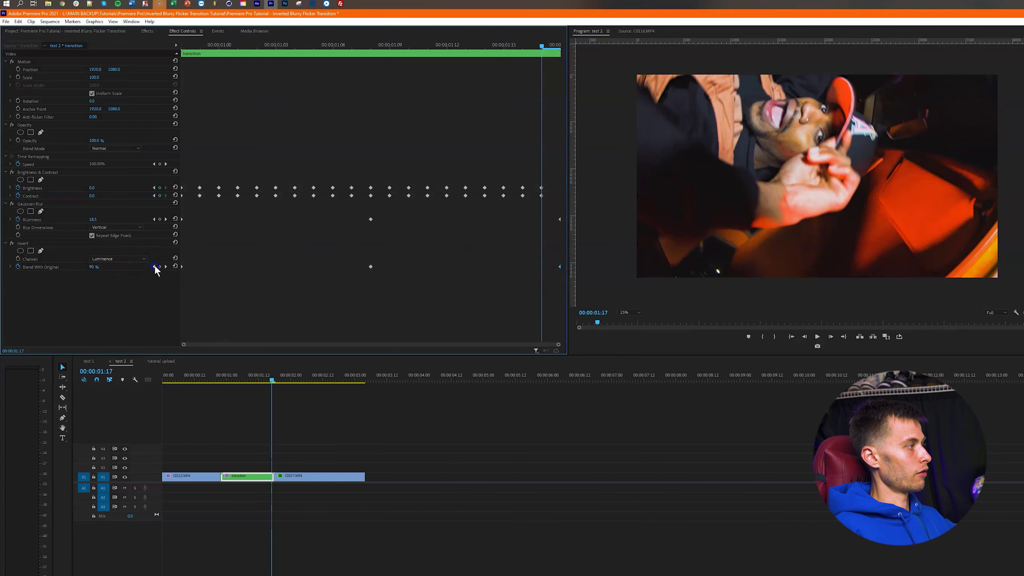
left_click(101, 270)
type("100")
left_click(237, 272)
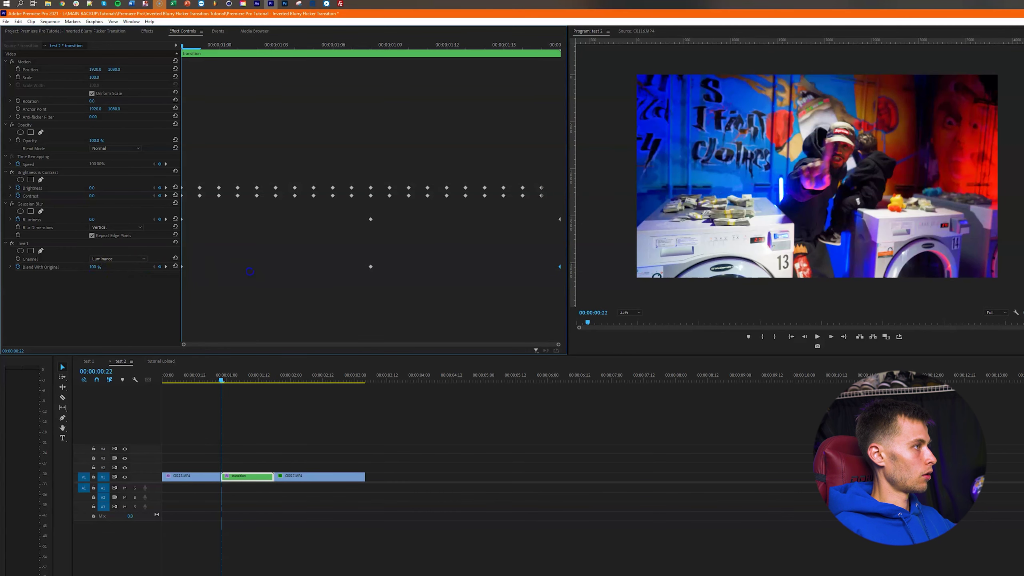
- Play back the transition, including from 00:00:00:14, and inspect the inverted frame at 00:00:01:13
key("space")
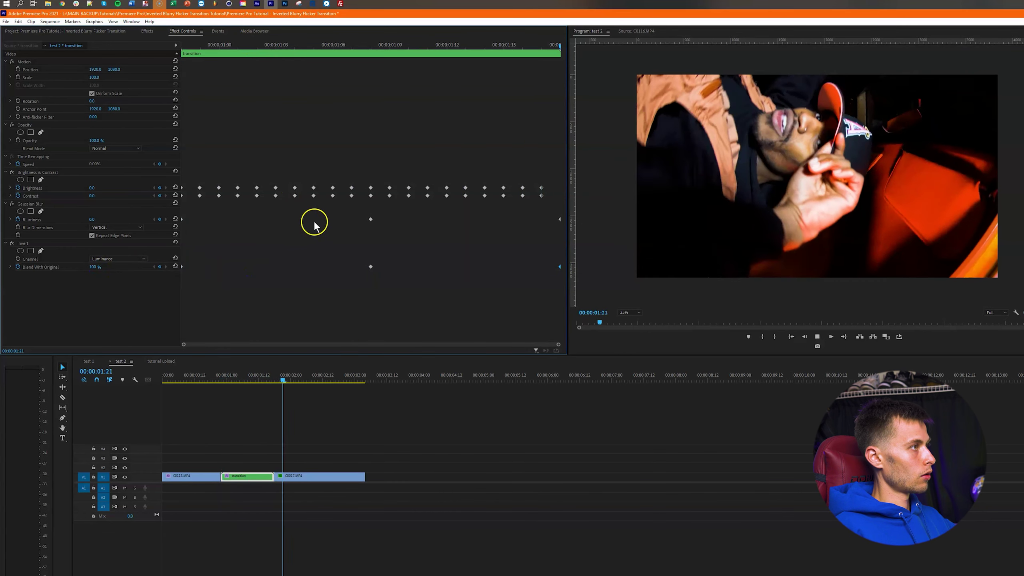
left_click(200, 380)
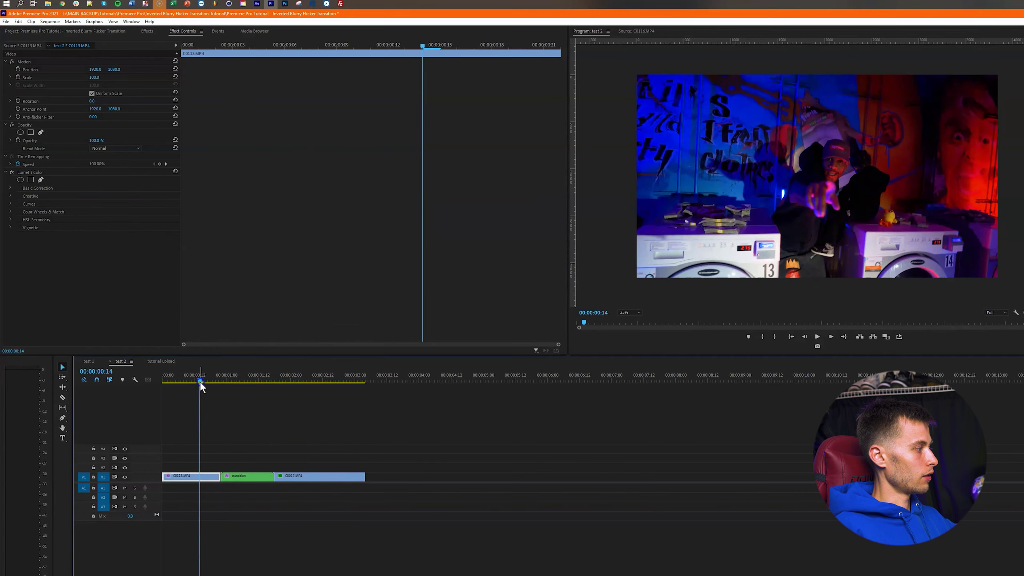
key("space")
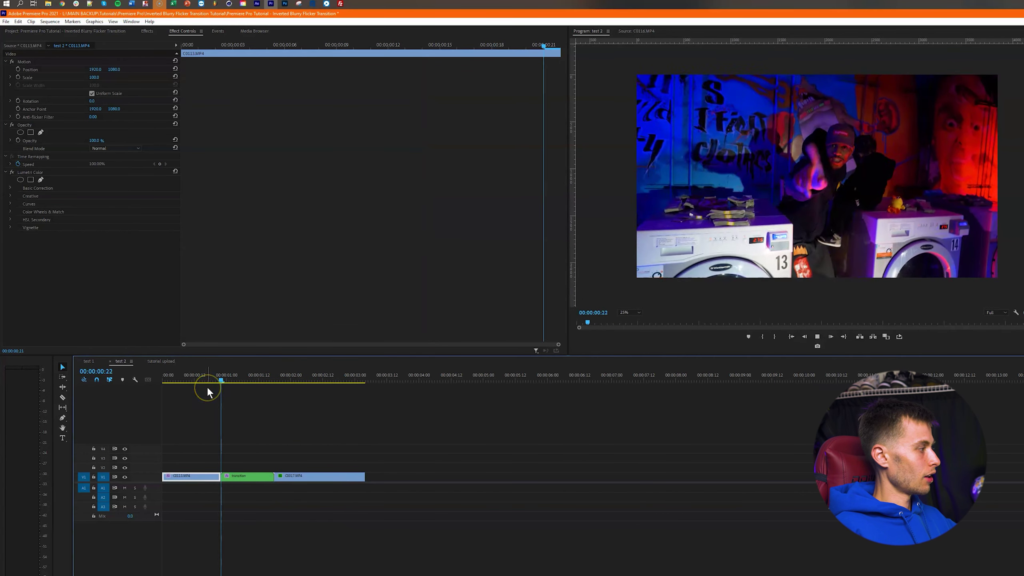
mouse_move(256, 379)
left_mouse_down()
mouse_move(218, 380)
mouse_move(262, 381)
left_mouse_up()
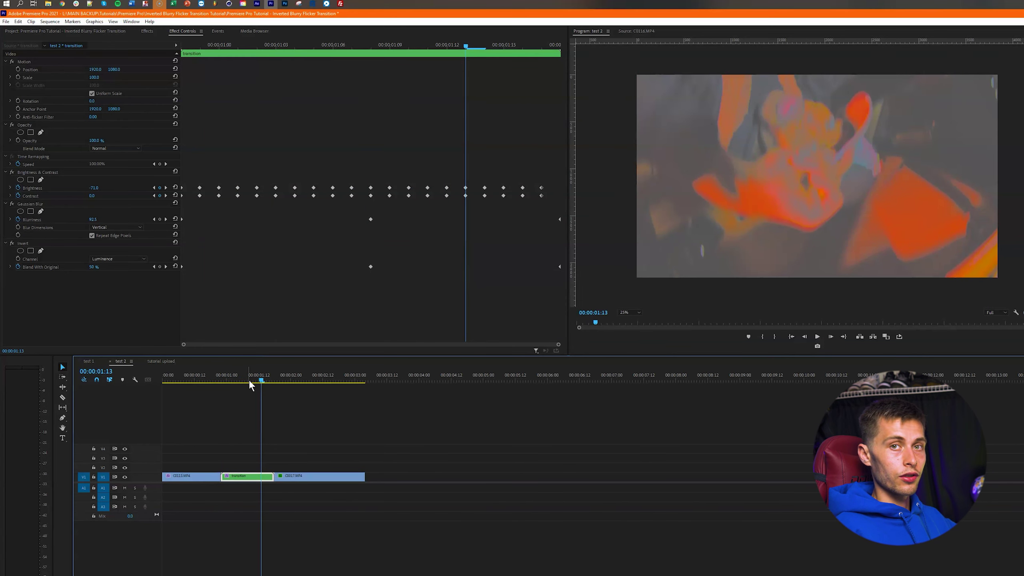
- Try YIQ as the Invert effect's Channel, then return it to Luminance
left_click(108, 260)
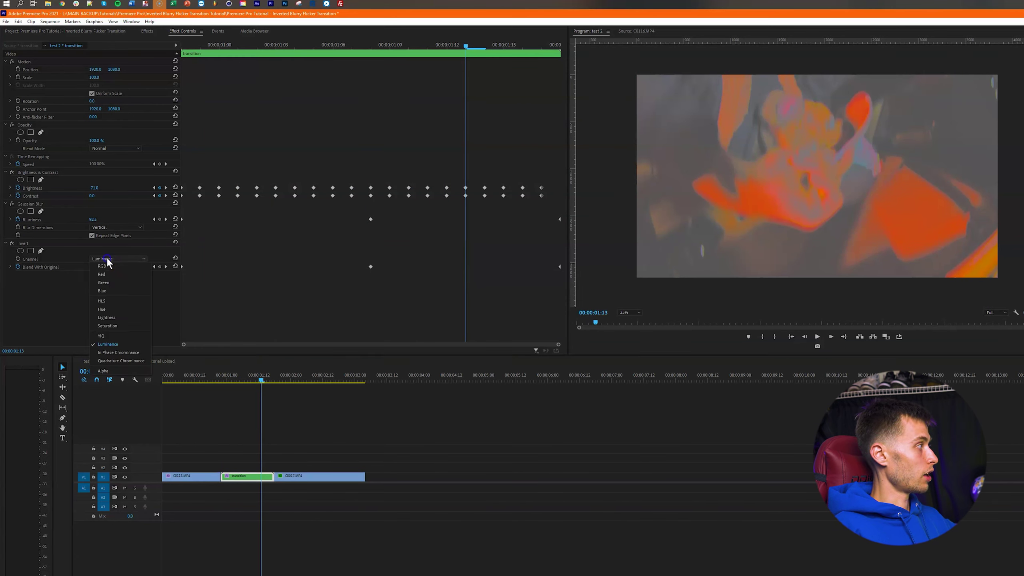
left_click(108, 336)
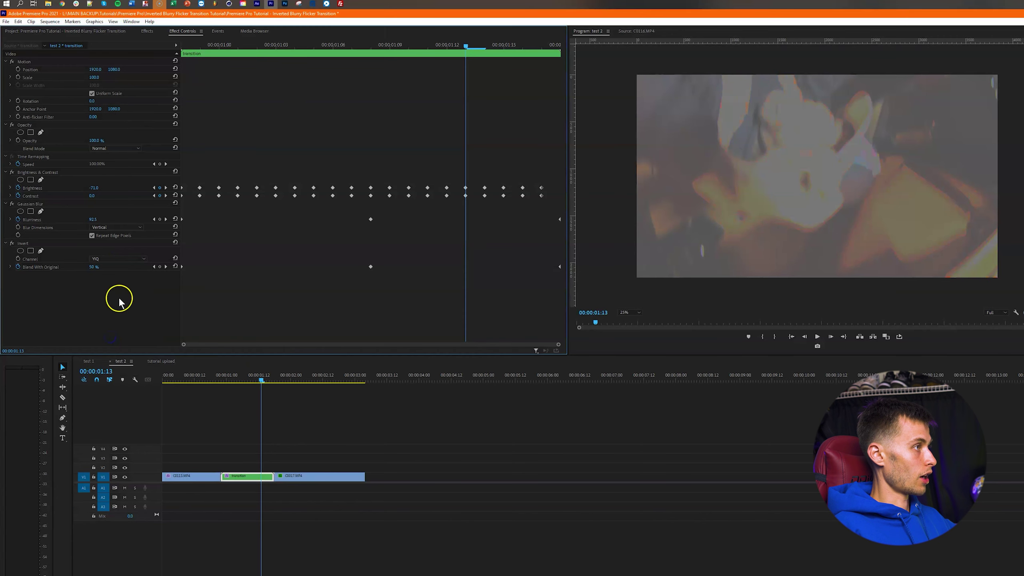
left_click(115, 260)
left_click(108, 344)
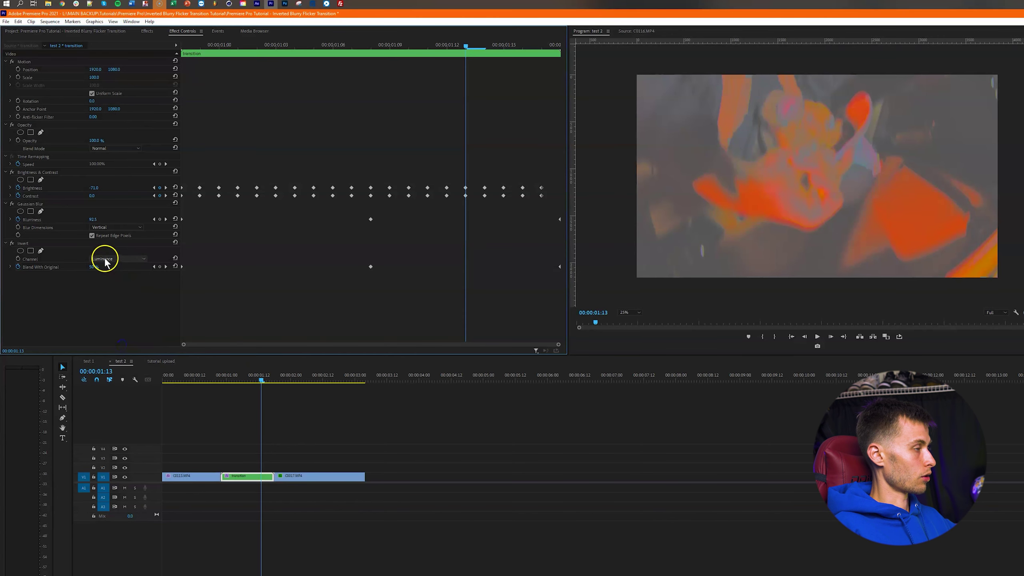
- Try Hue as the Invert effect's Channel, preview it across the transition, then return the Channel to Luminance
left_click(105, 259)
left_click(104, 309)
left_click(242, 374)
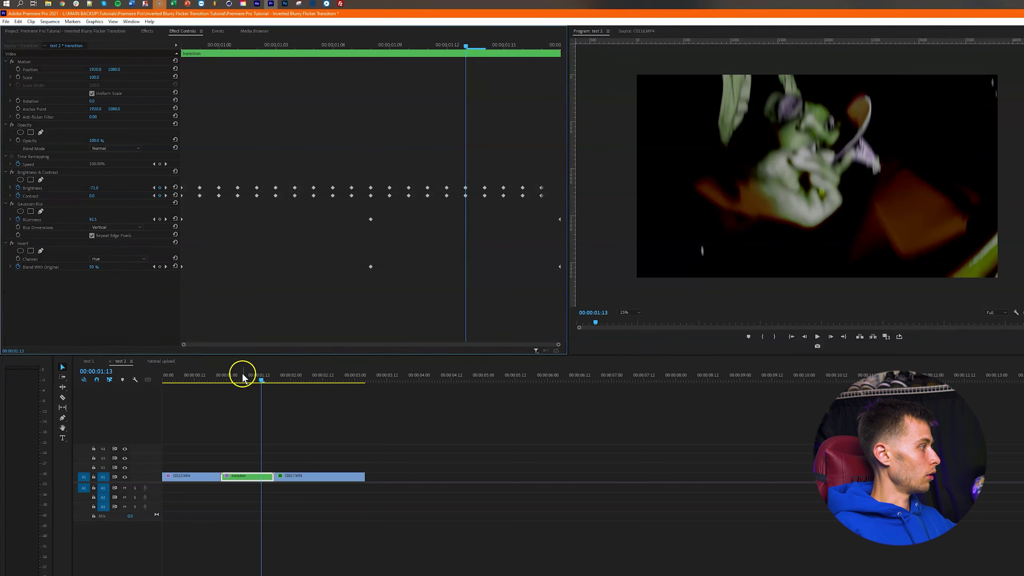
mouse_move(245, 375)
left_mouse_down()
mouse_move(216, 375)
mouse_move(260, 382)
left_mouse_up()
left_click(238, 382)
left_click(137, 262)
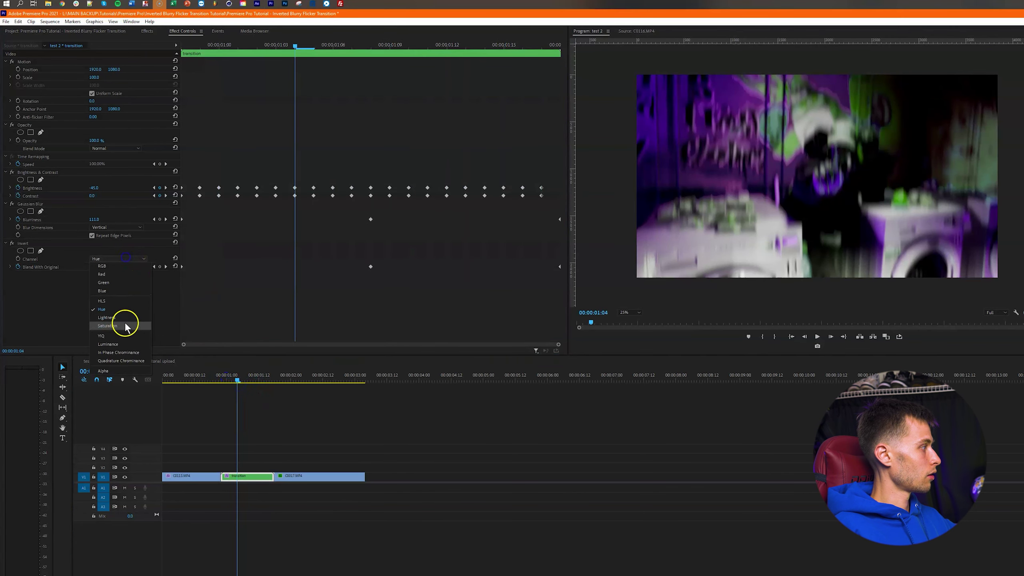
left_click(113, 344)
key("Home")
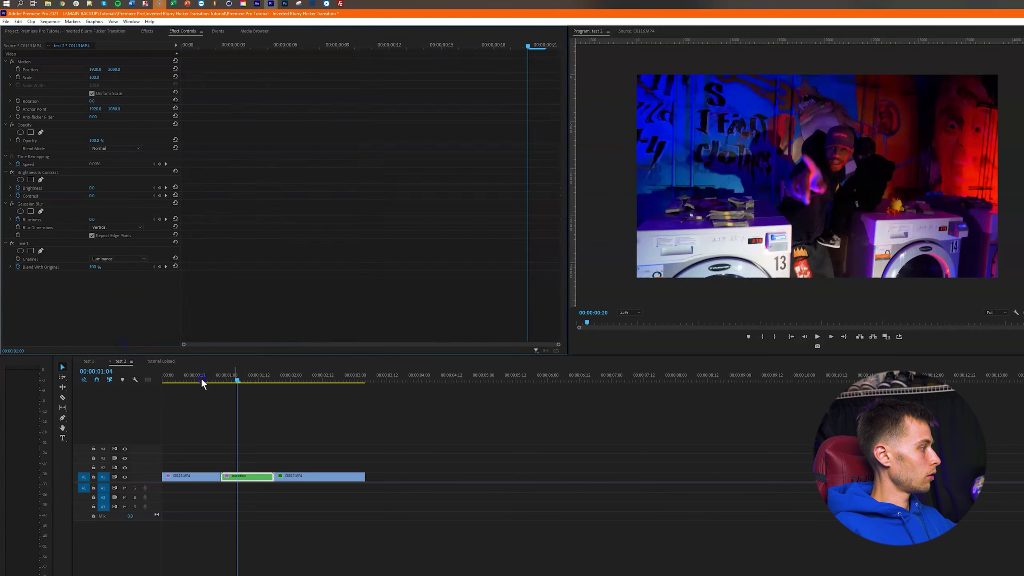